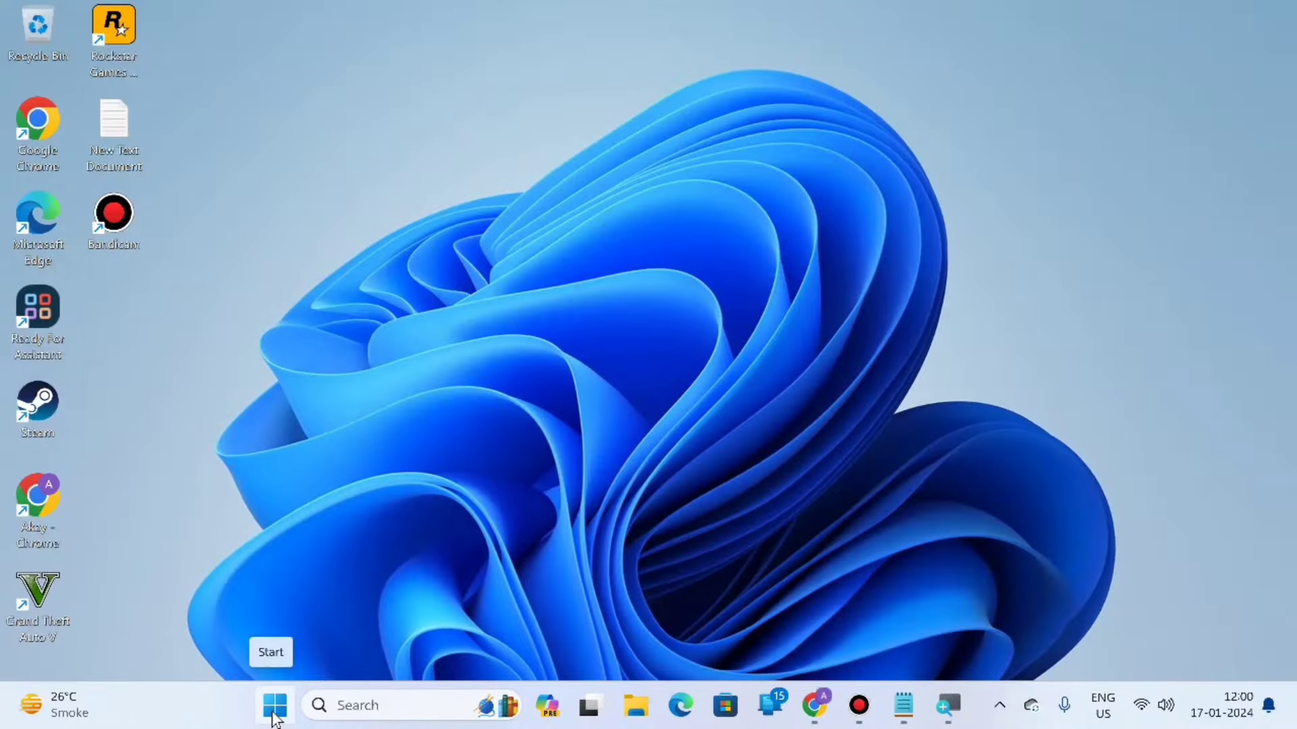
# Open the Windows Settings in a maximized window and display the list of installed apps
pyautogui.rightClick(274, 716)
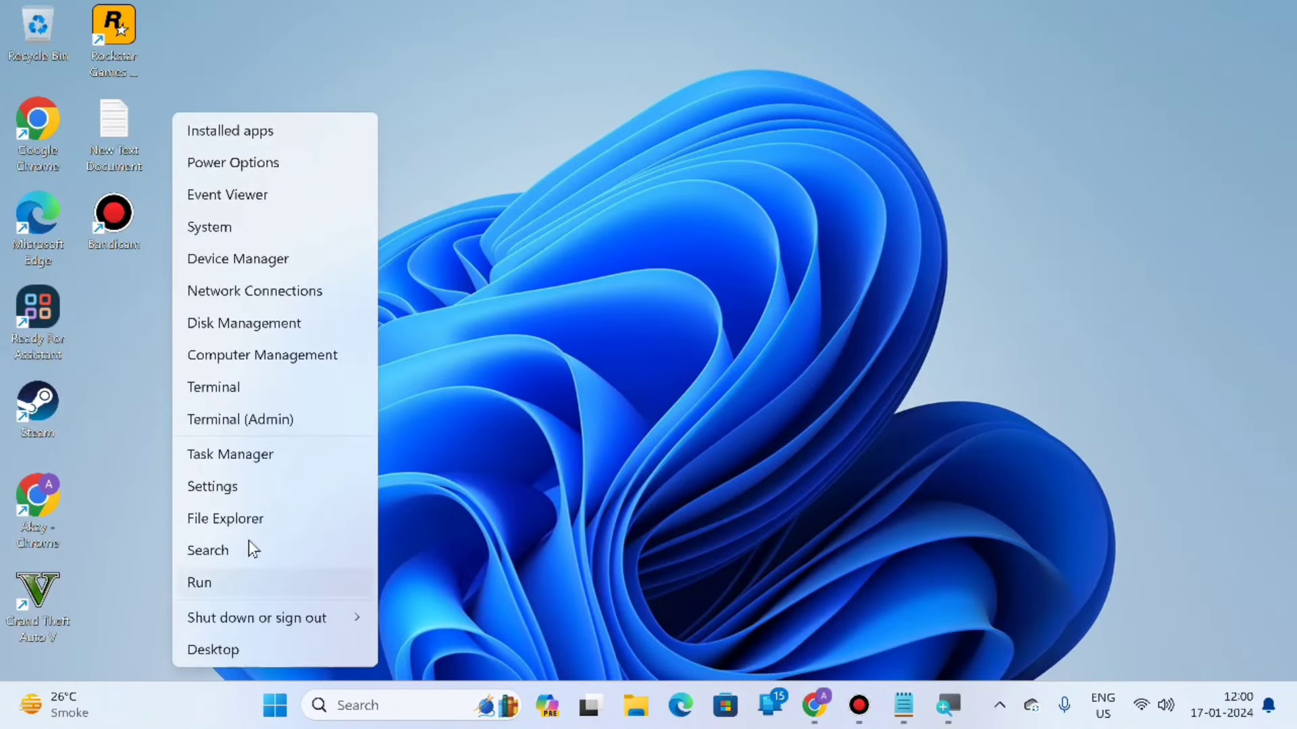
pyautogui.click(225, 491)
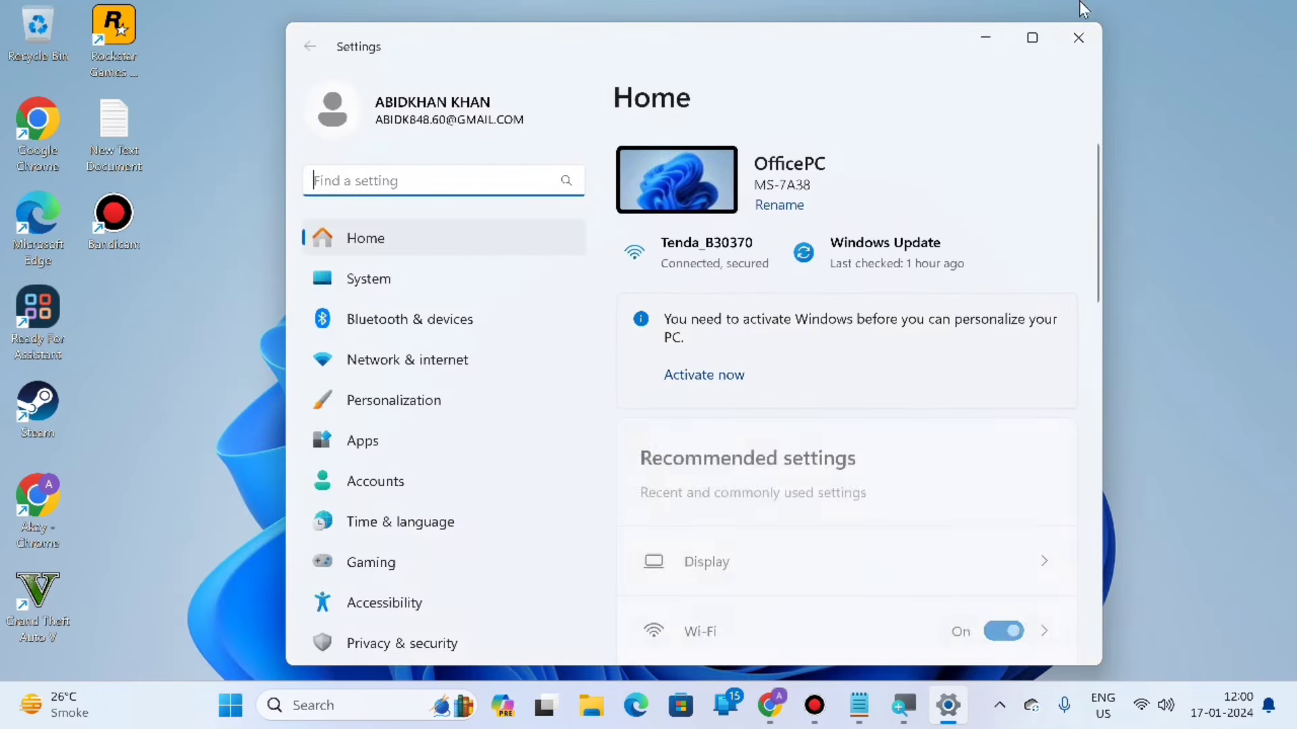
pyautogui.click(1032, 38)
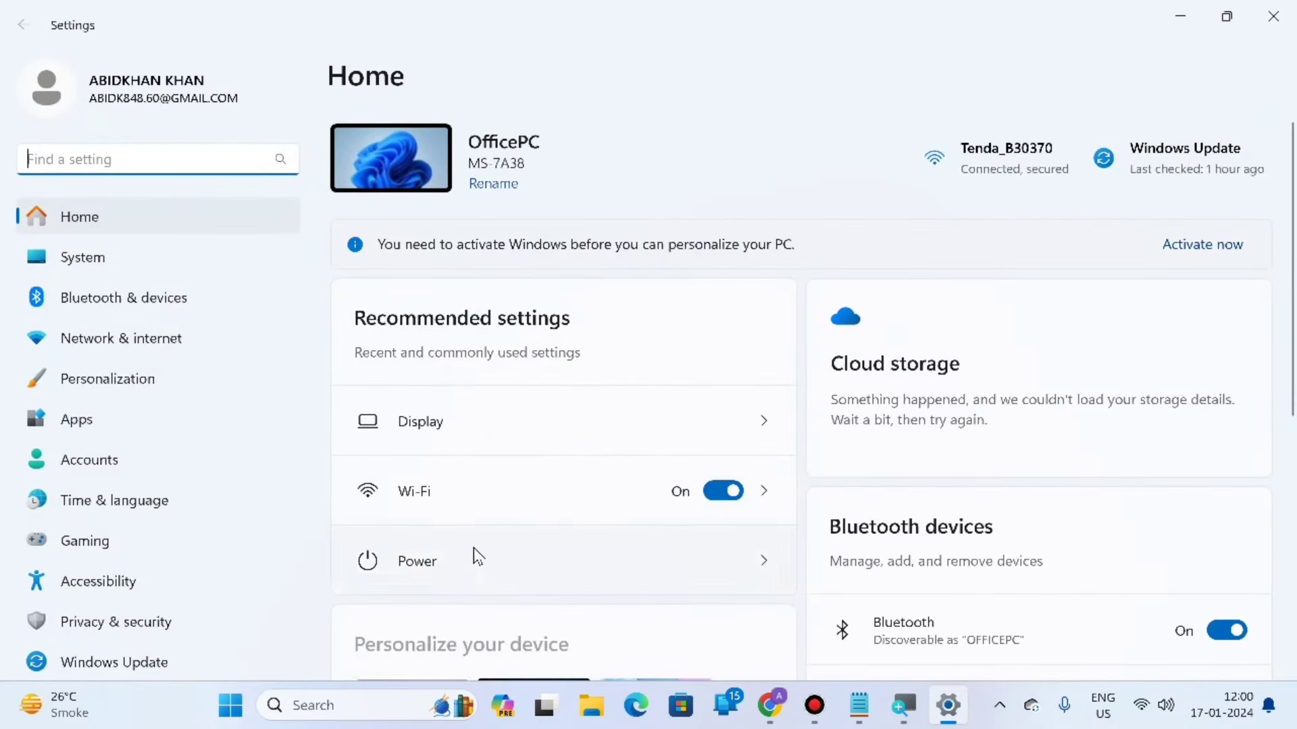
pyautogui.scroll(-1, 142, 347)
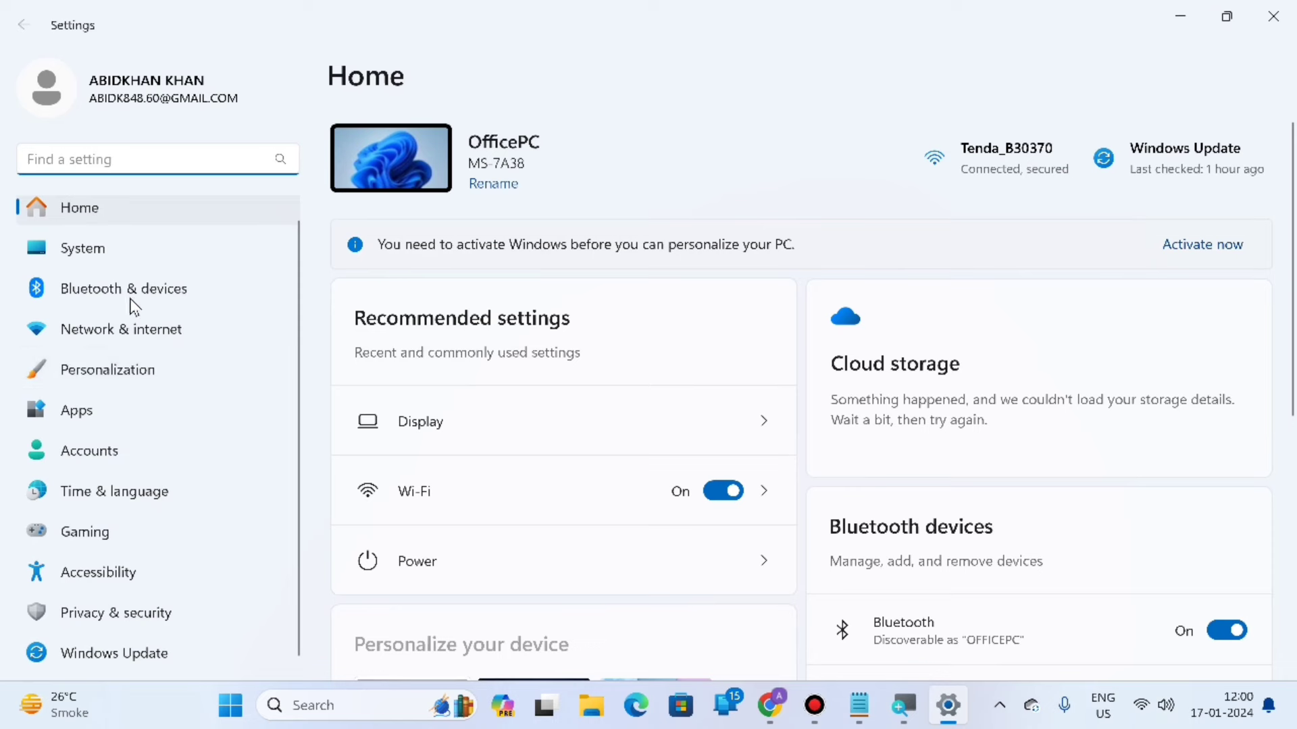
pyautogui.click(98, 417)
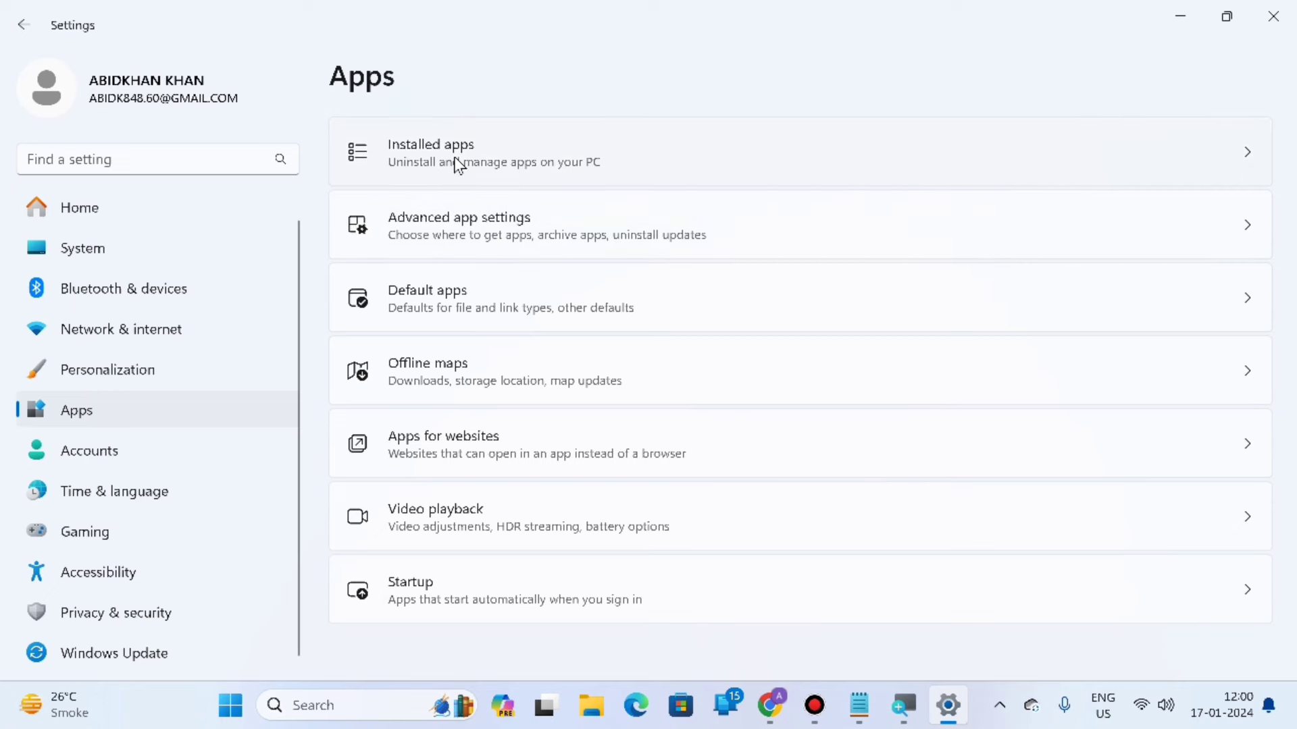
pyautogui.click(459, 166)
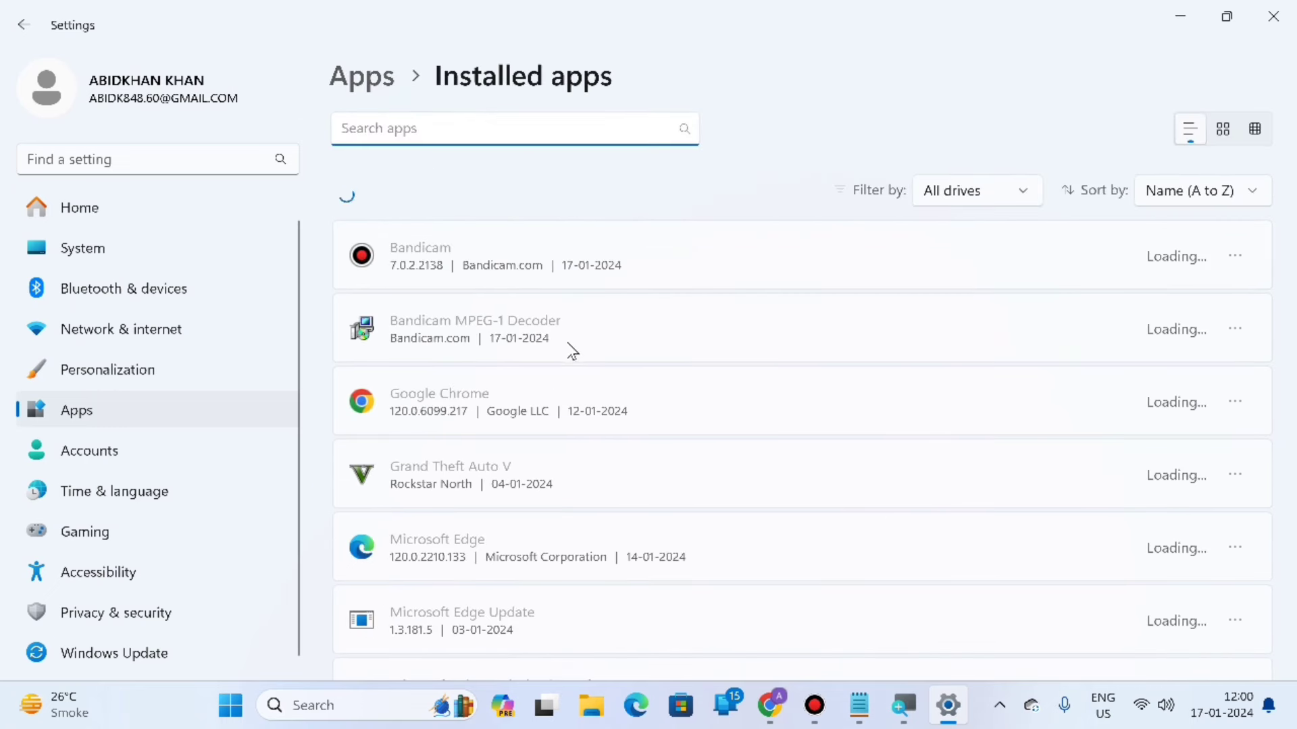
# Search the installed apps for "store"
pyautogui.scroll(-1, 571, 371)
pyautogui.scroll(1, 571, 371)
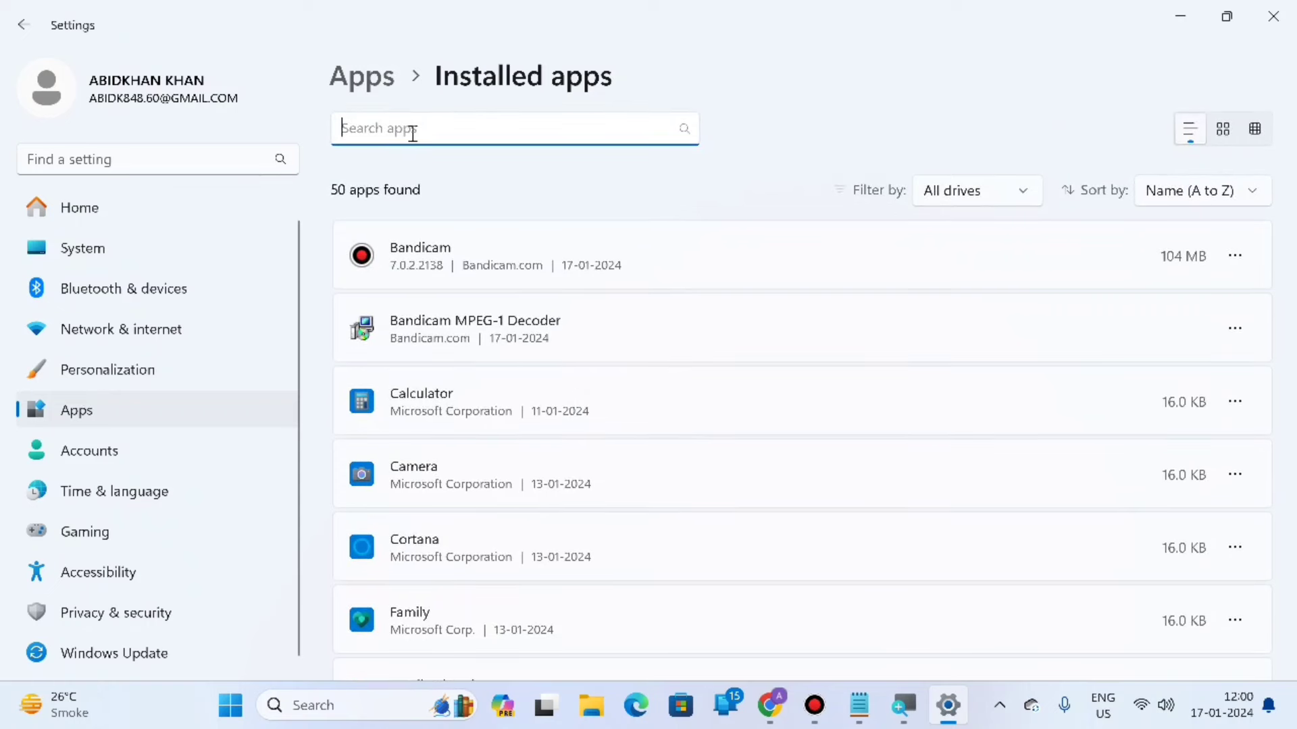
pyautogui.write('store')
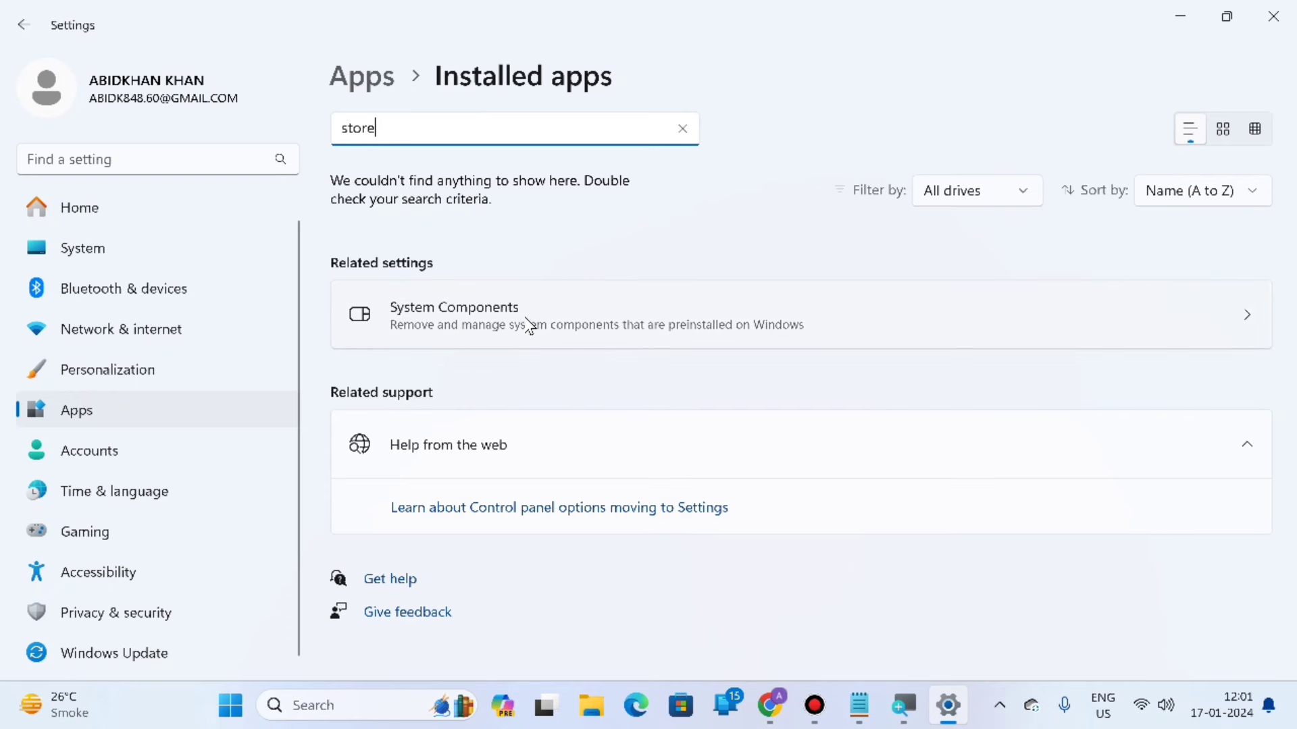
# Open the advanced options of Microsoft Store within System Components
pyautogui.click(462, 317)
pyautogui.scroll(-1, 443, 408)
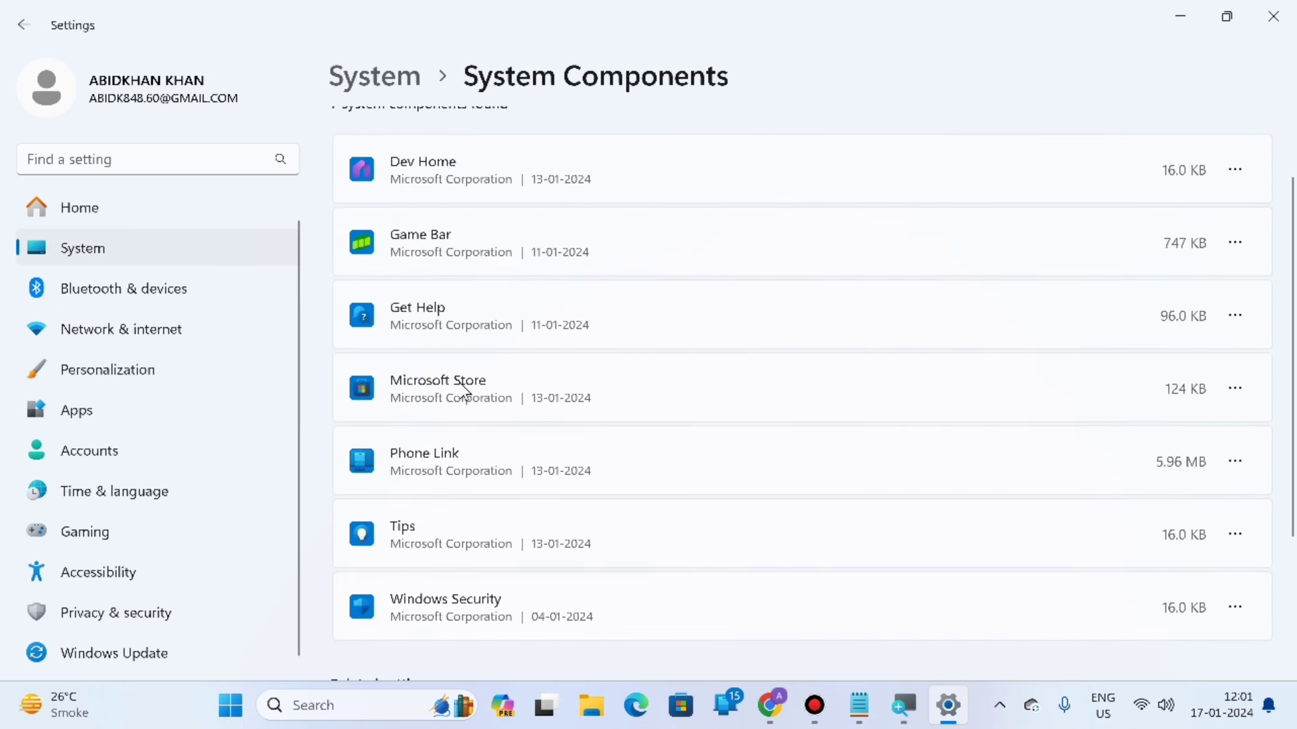
pyautogui.click(1236, 398)
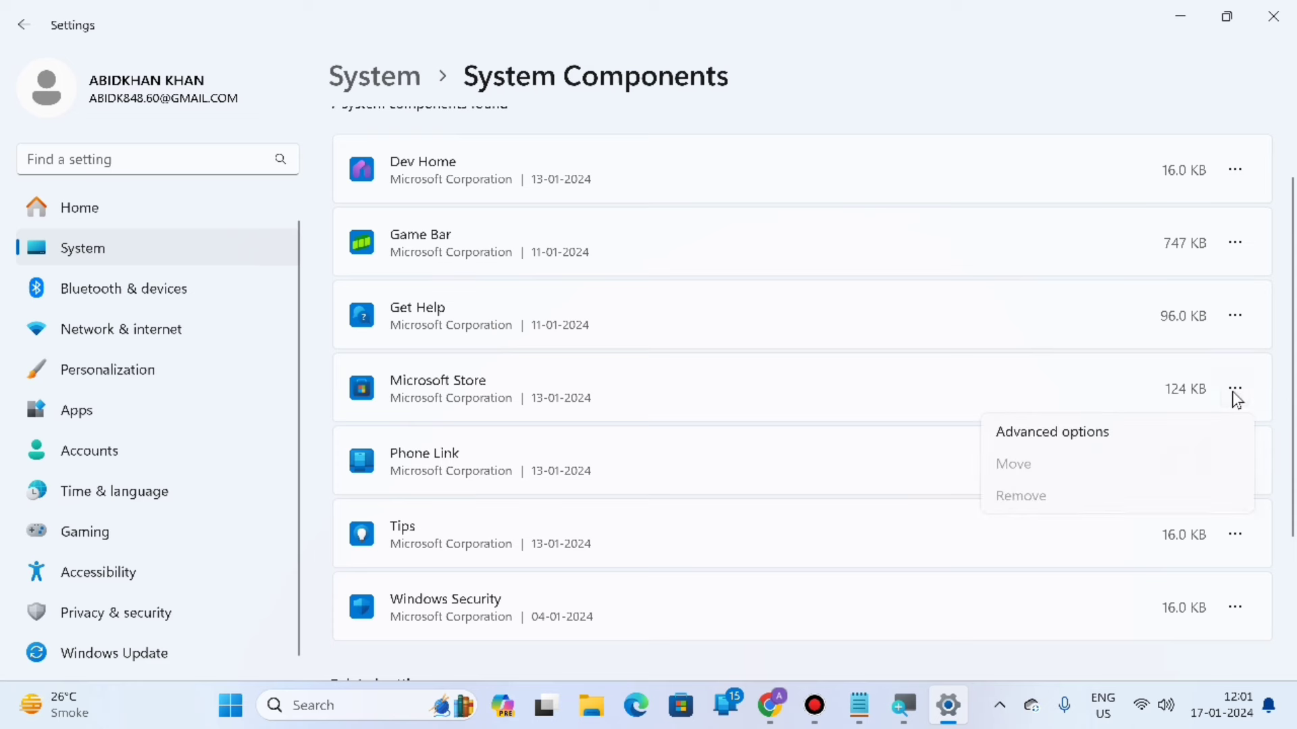
pyautogui.click(1056, 443)
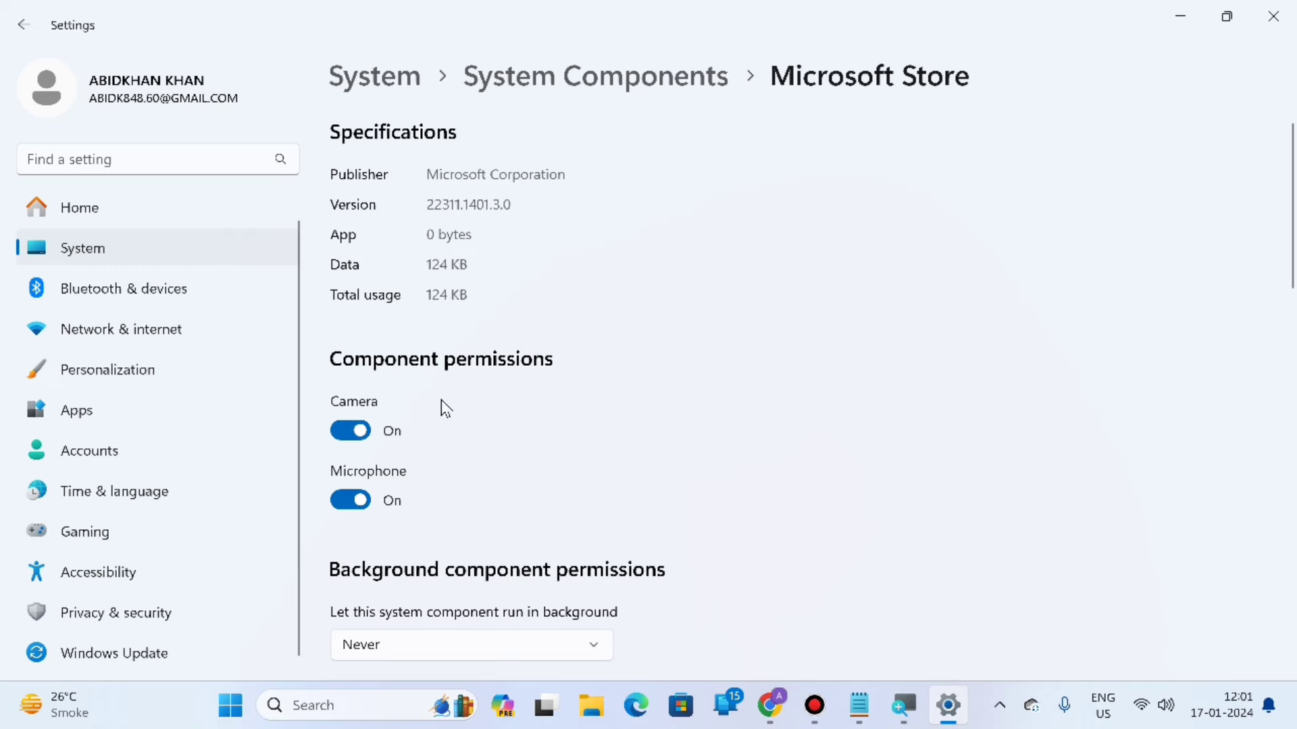
# Repair the Microsoft Store component, and reset it with its data deletion confirmed
pyautogui.scroll(-12, 501, 369)
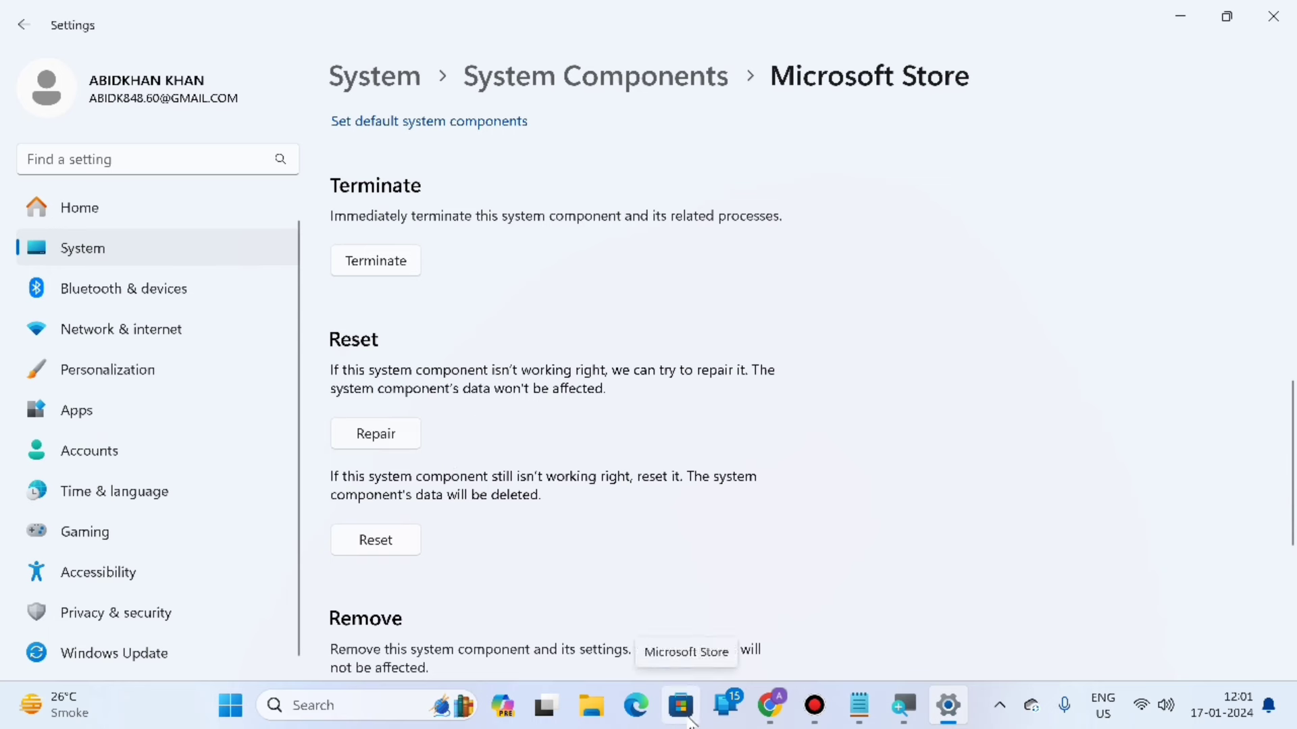
pyautogui.click(392, 441)
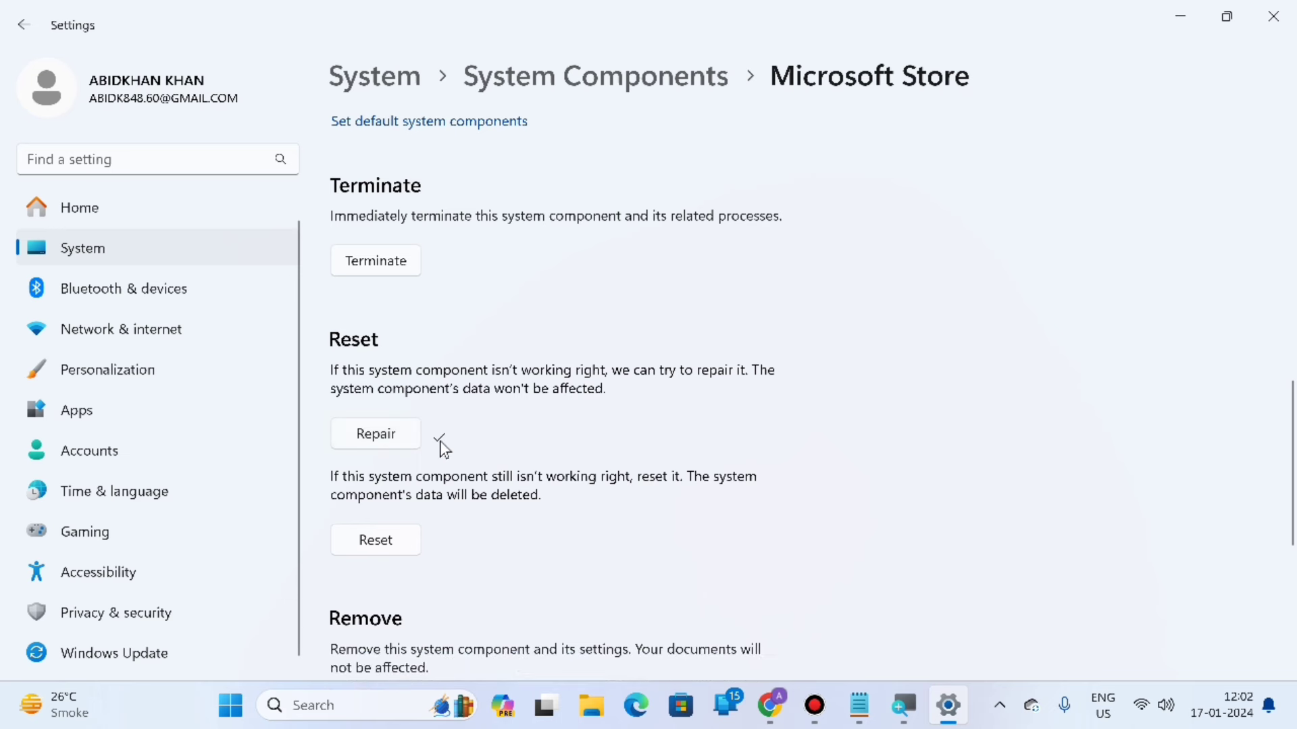
pyautogui.scroll(-2, 440, 439)
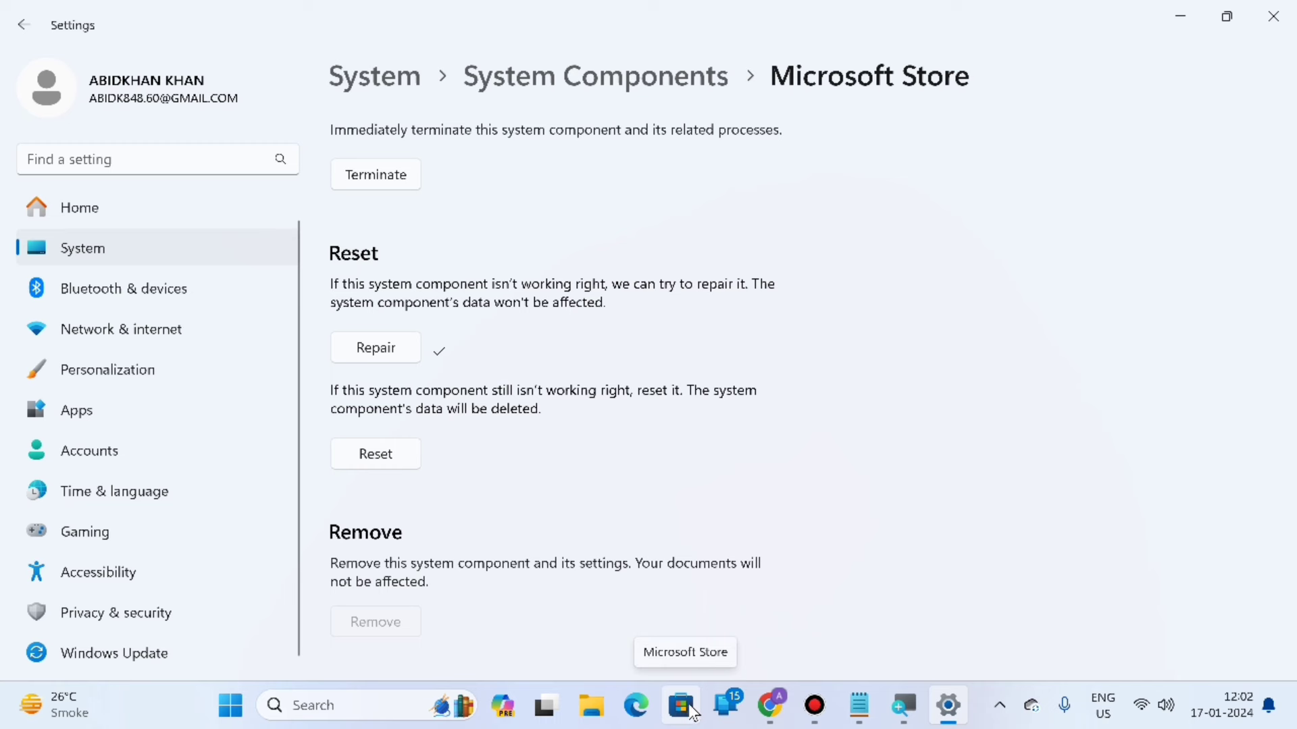
pyautogui.click(377, 456)
pyautogui.click(466, 404)
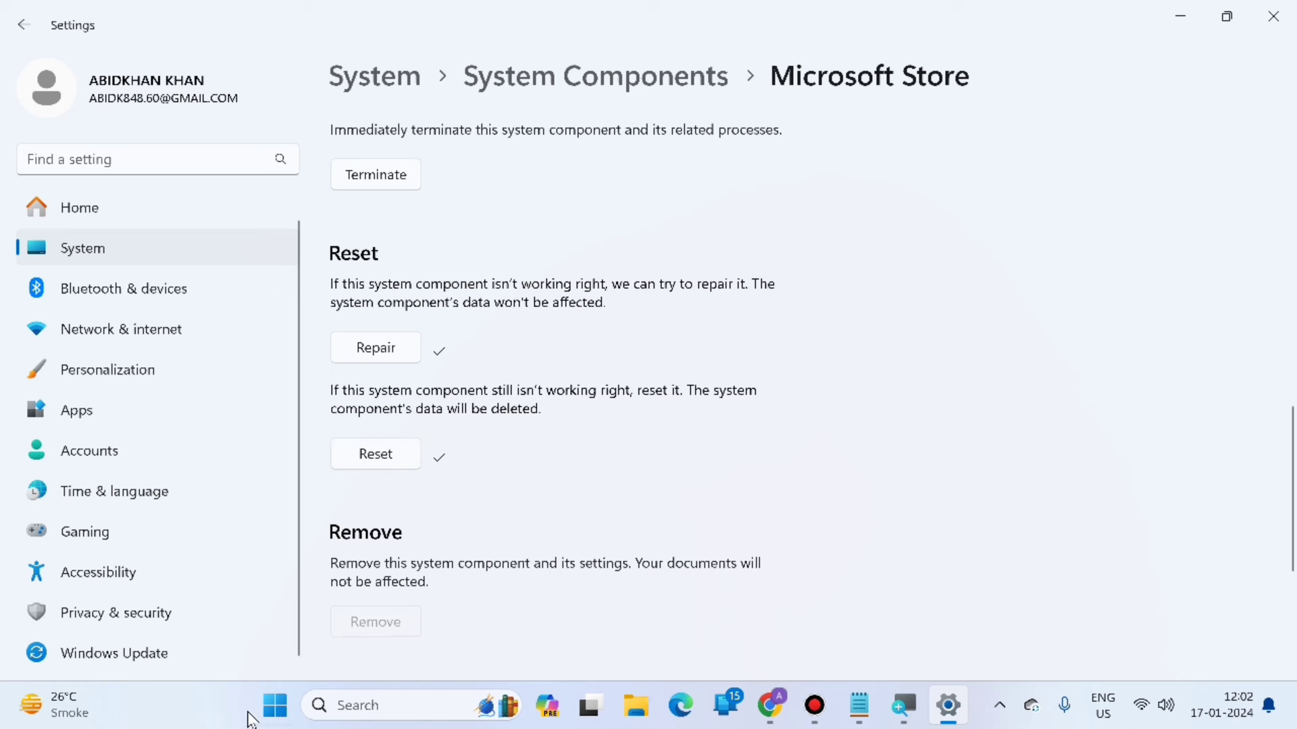
# View the system's shut down, sign out and restart options without choosing one
pyautogui.click(289, 706)
pyautogui.rightClick(289, 706)
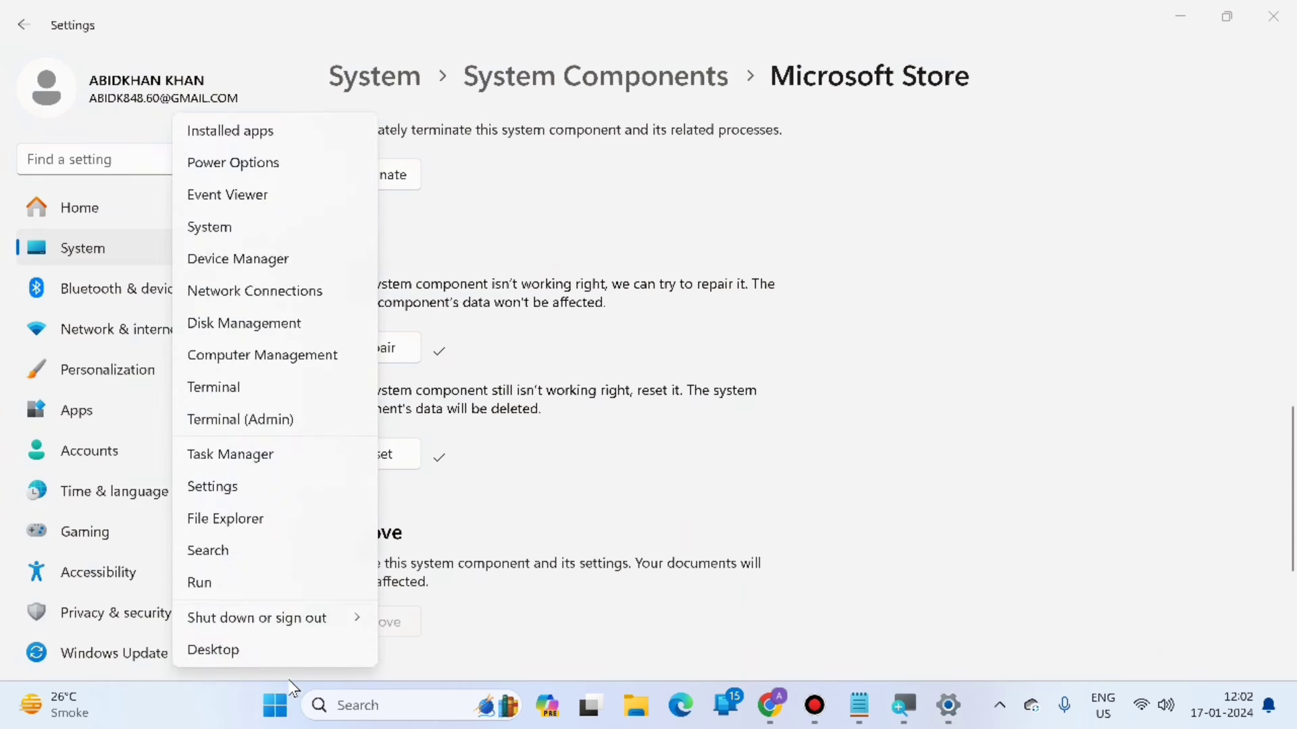
pyautogui.moveTo(278, 618)
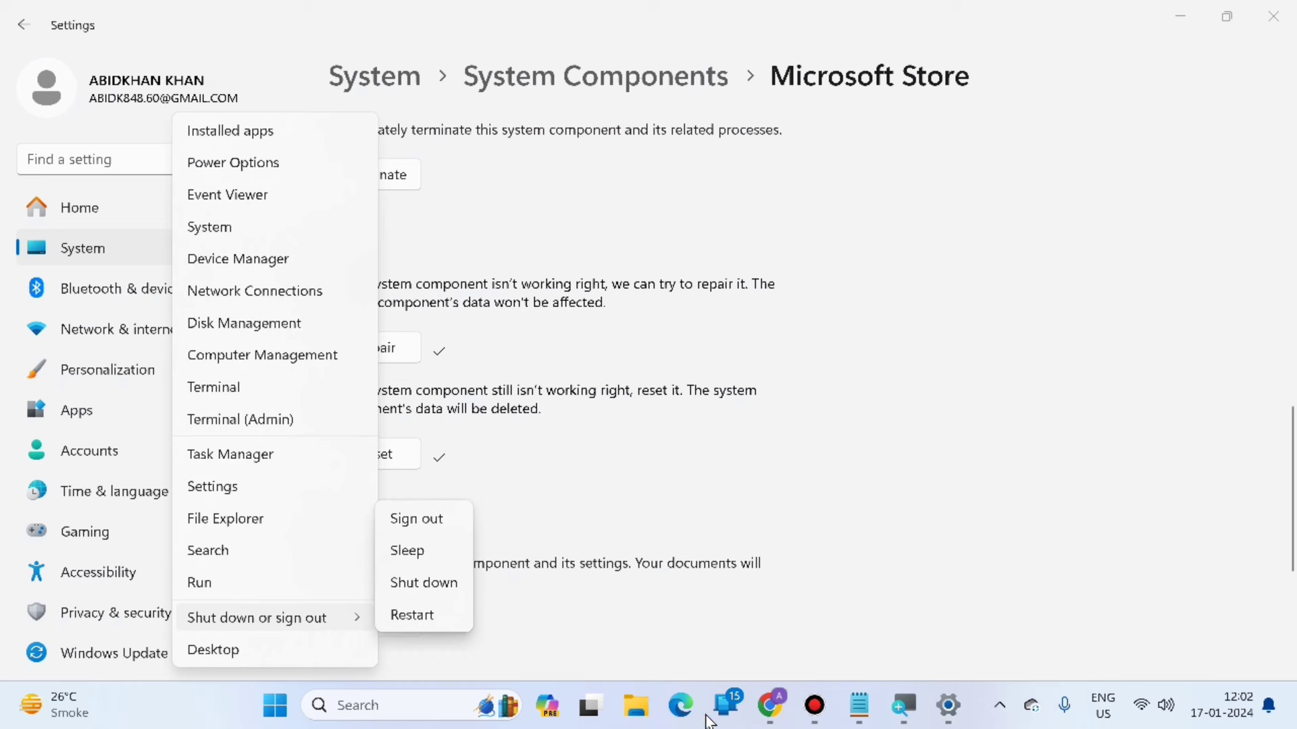
pyautogui.click(894, 476)
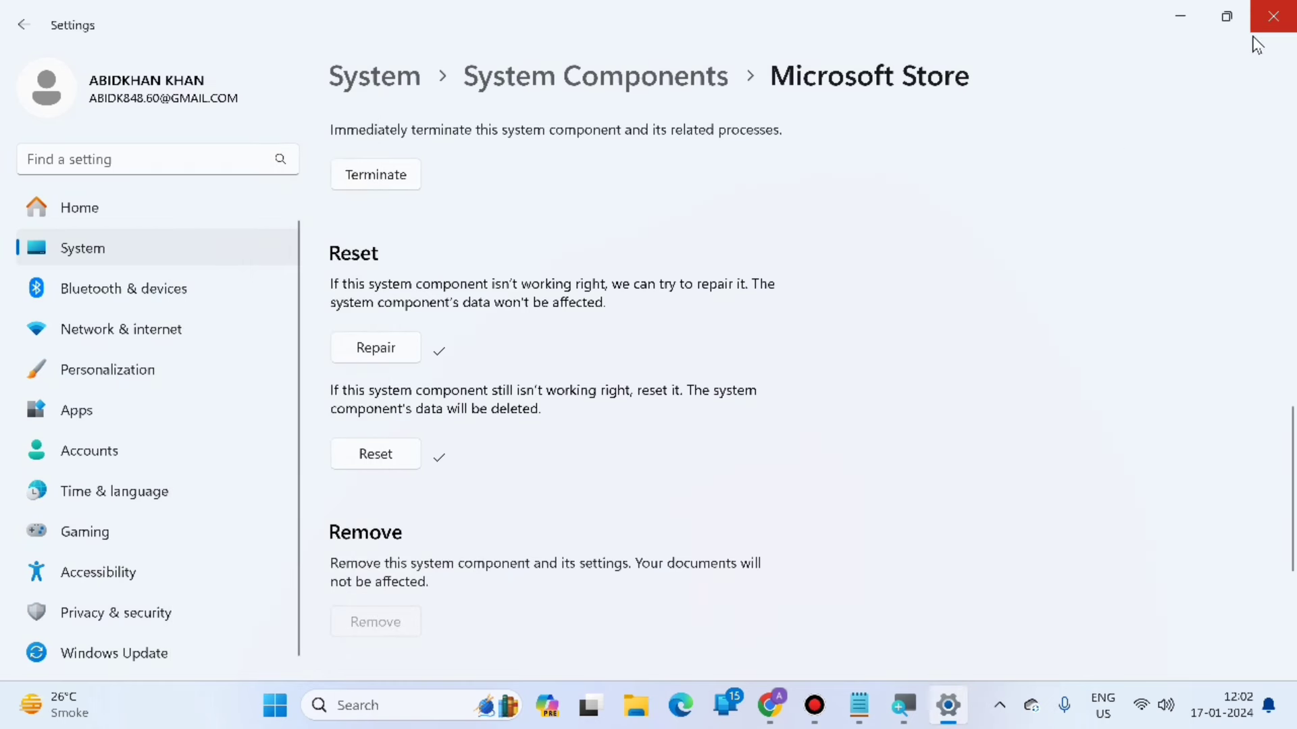
# Close the Settings window and execute wsreset.exe through the Run dialog
pyautogui.click(1273, 17)
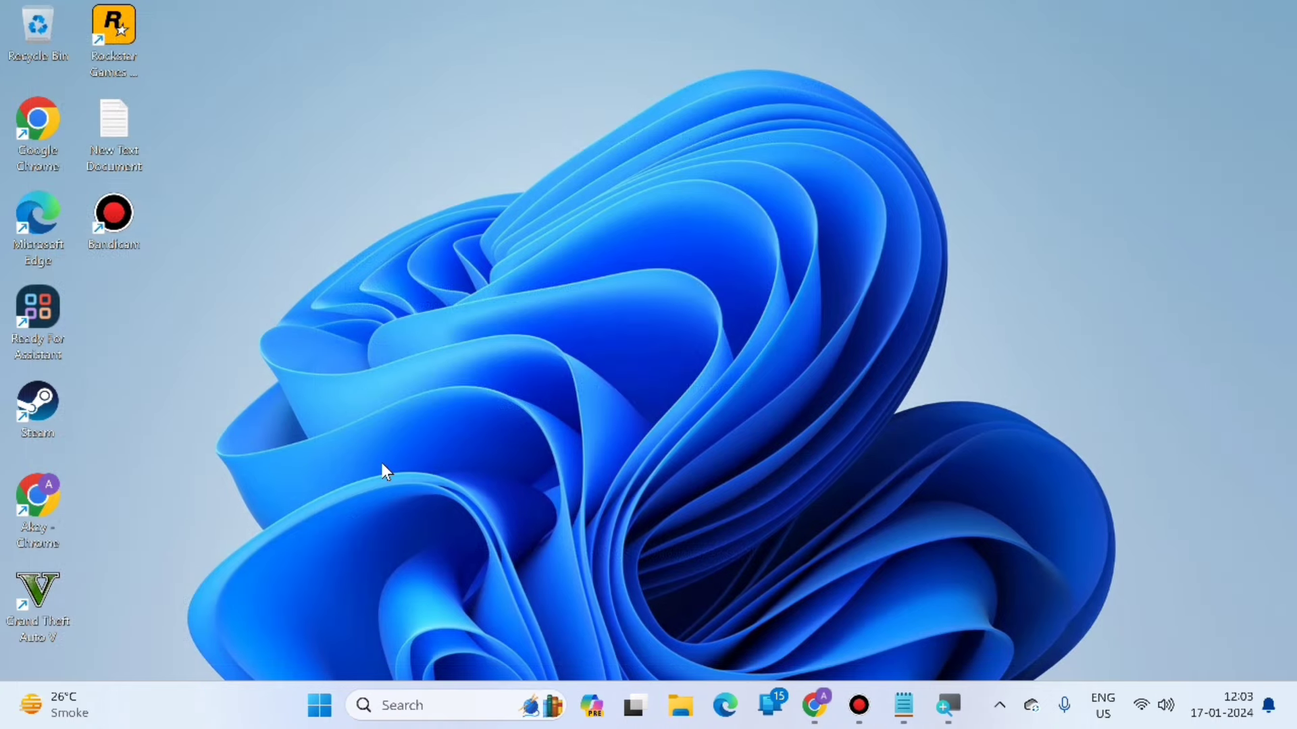
pyautogui.rightClick(329, 711)
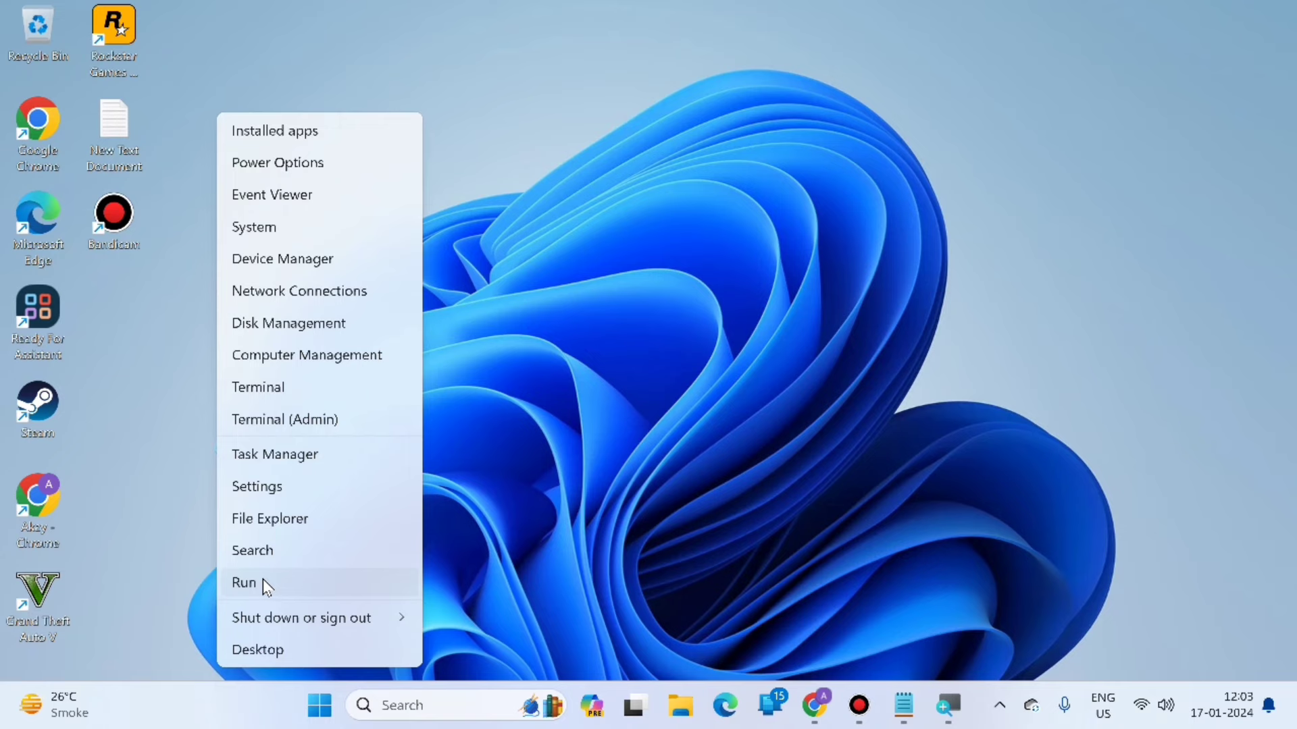
pyautogui.click(265, 587)
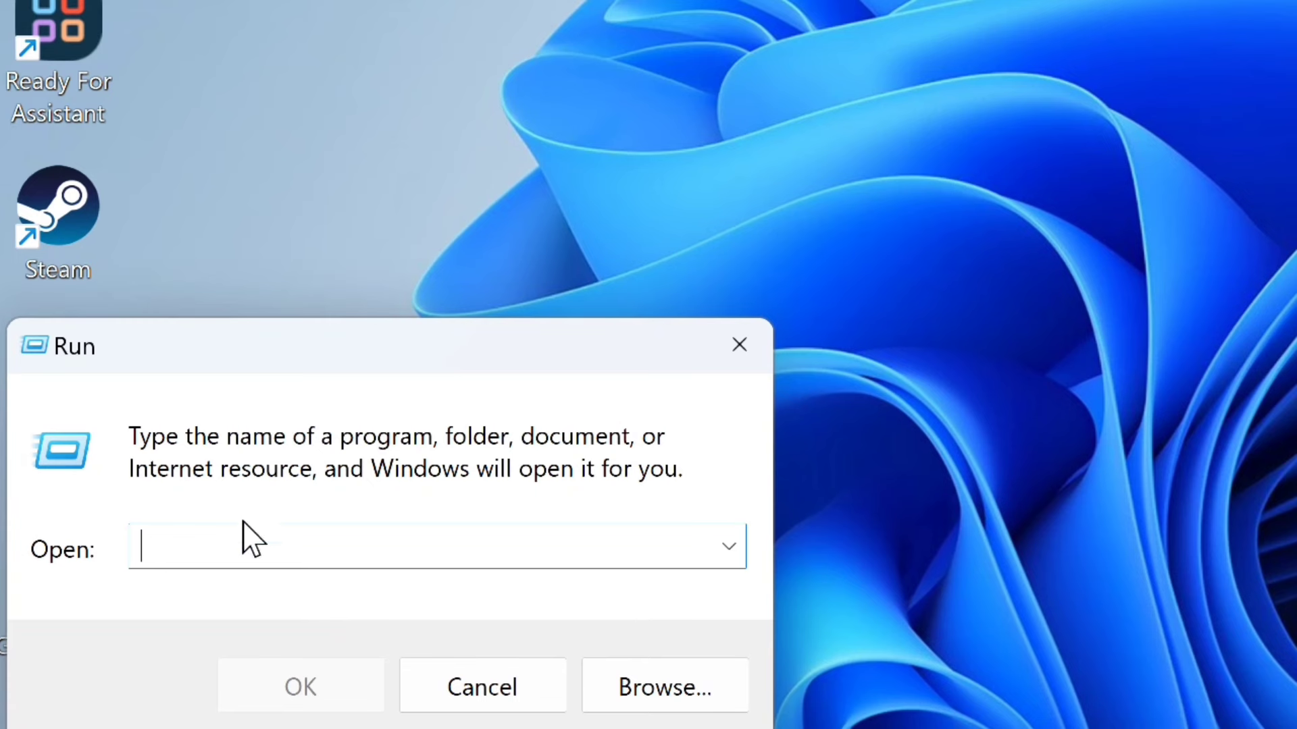
pyautogui.write('wsreset.exe')
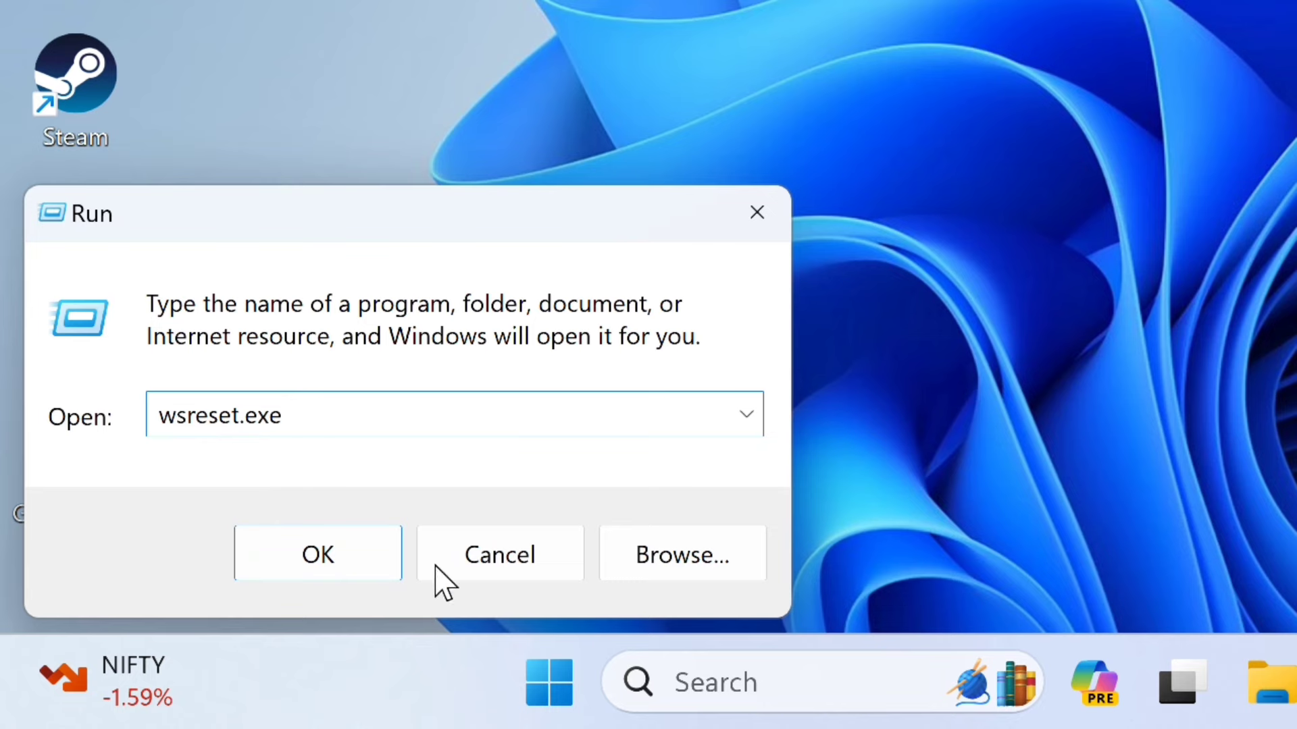
pyautogui.click(311, 554)
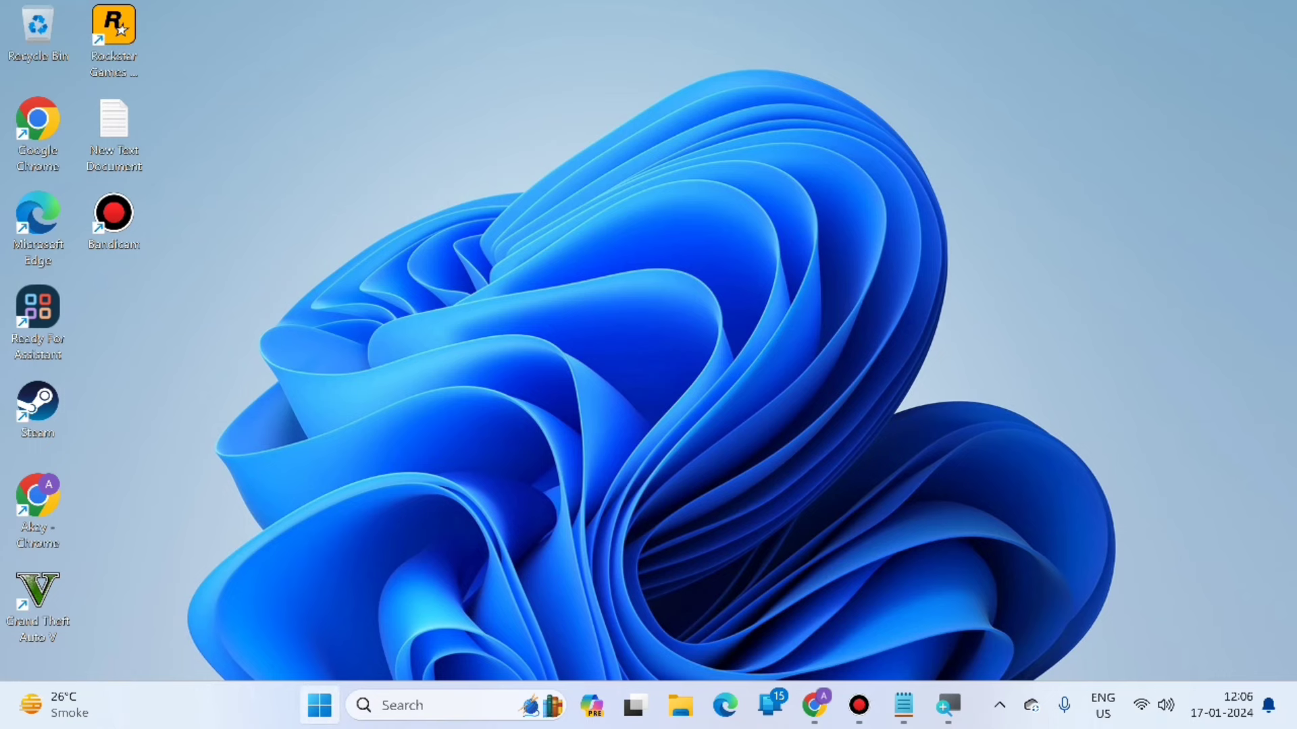
# Search for "powershell" and launch Windows PowerShell as administrator, allowing the elevation request
pyautogui.click(320, 706)
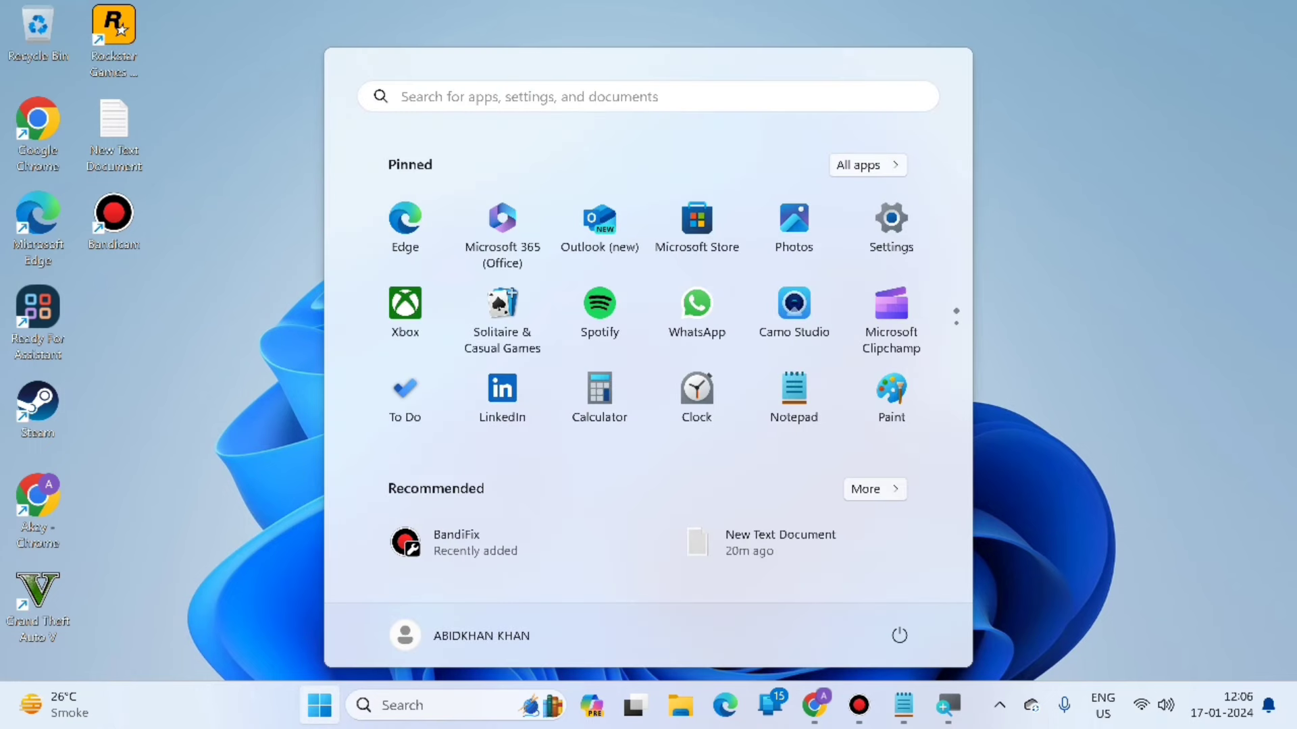
pyautogui.click(527, 97)
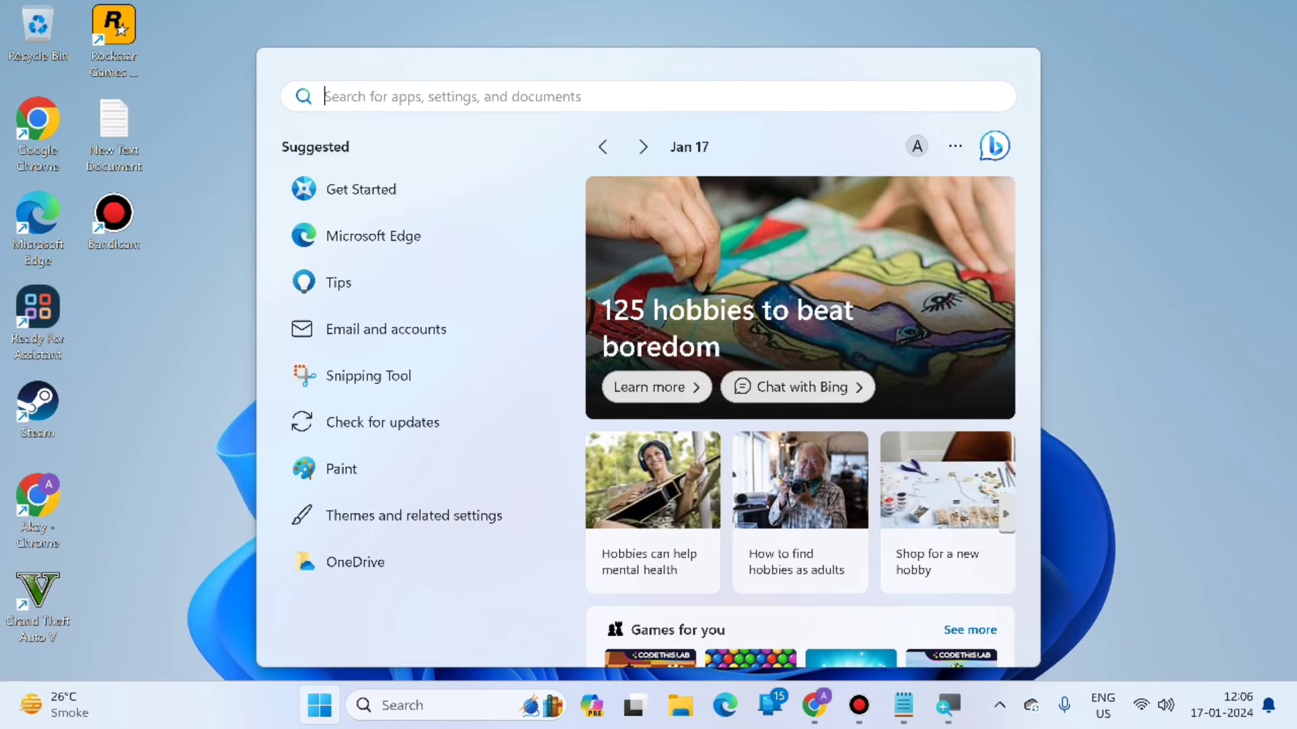
pyautogui.write('power')
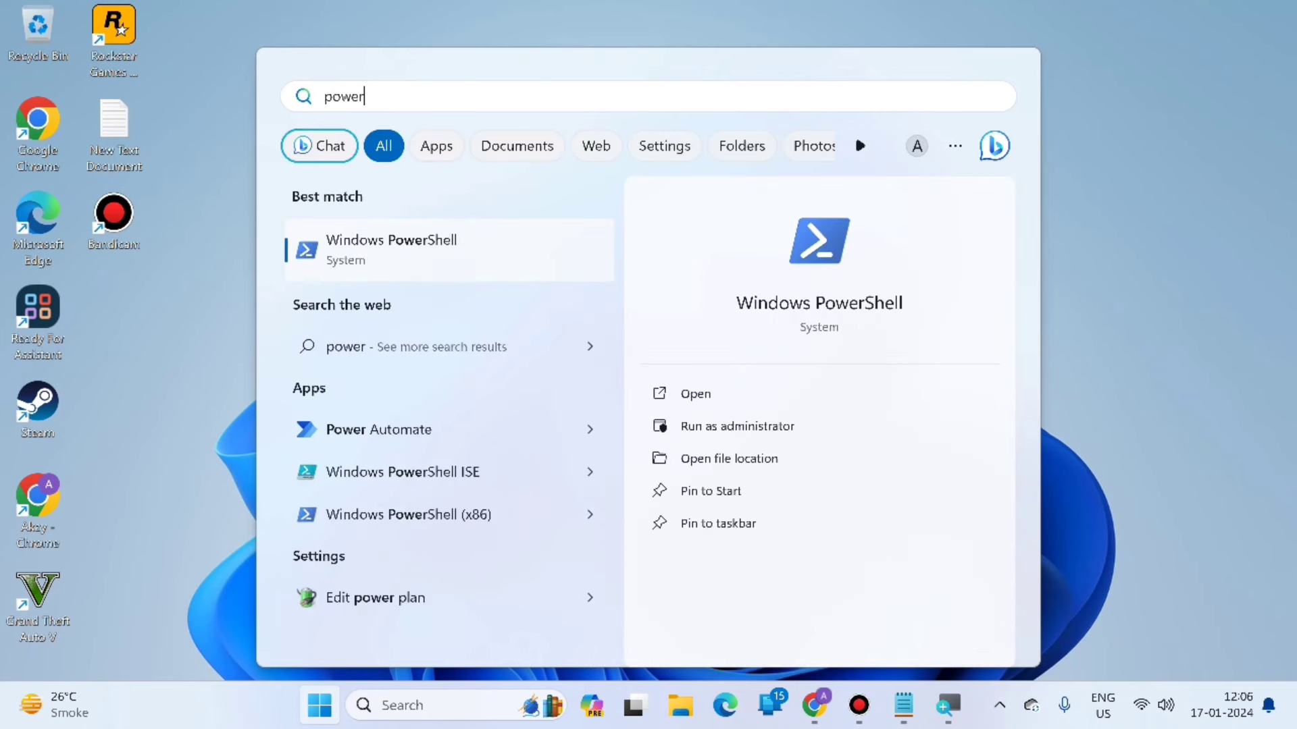
pyautogui.write('shell')
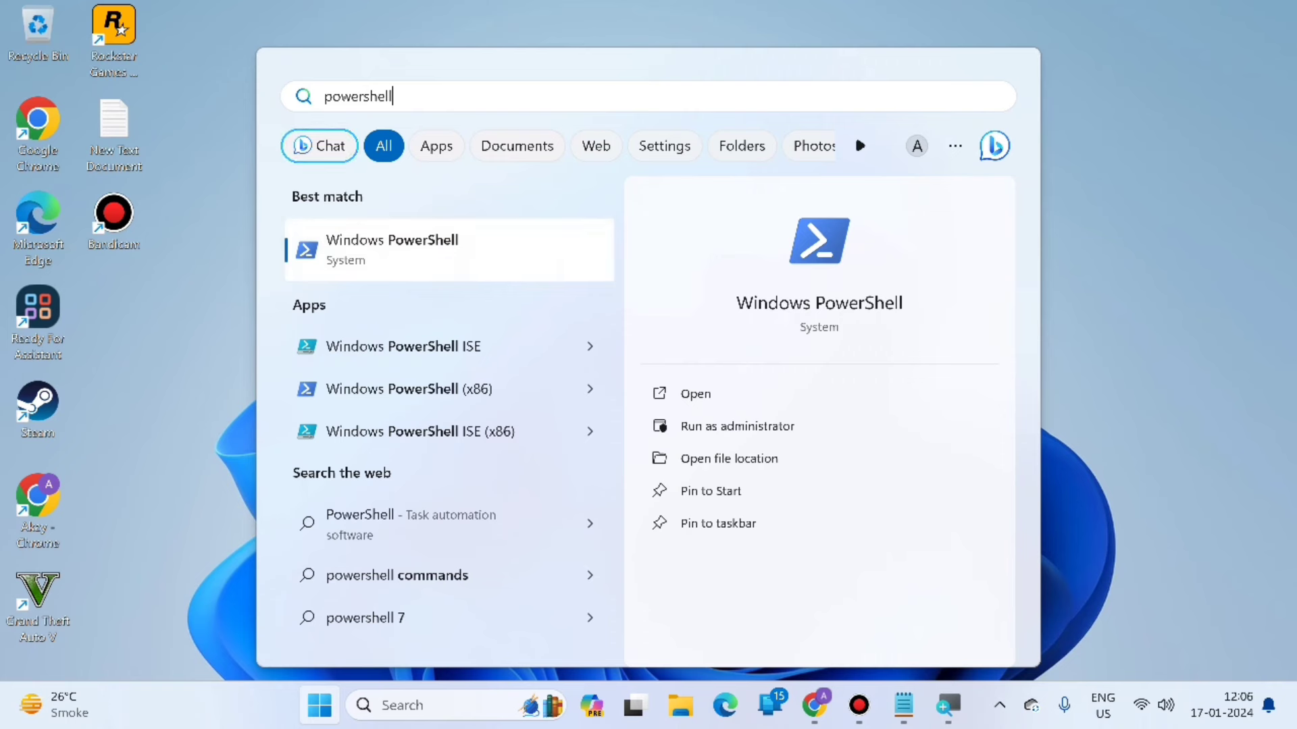
pyautogui.hotkey('shift', 'F10')
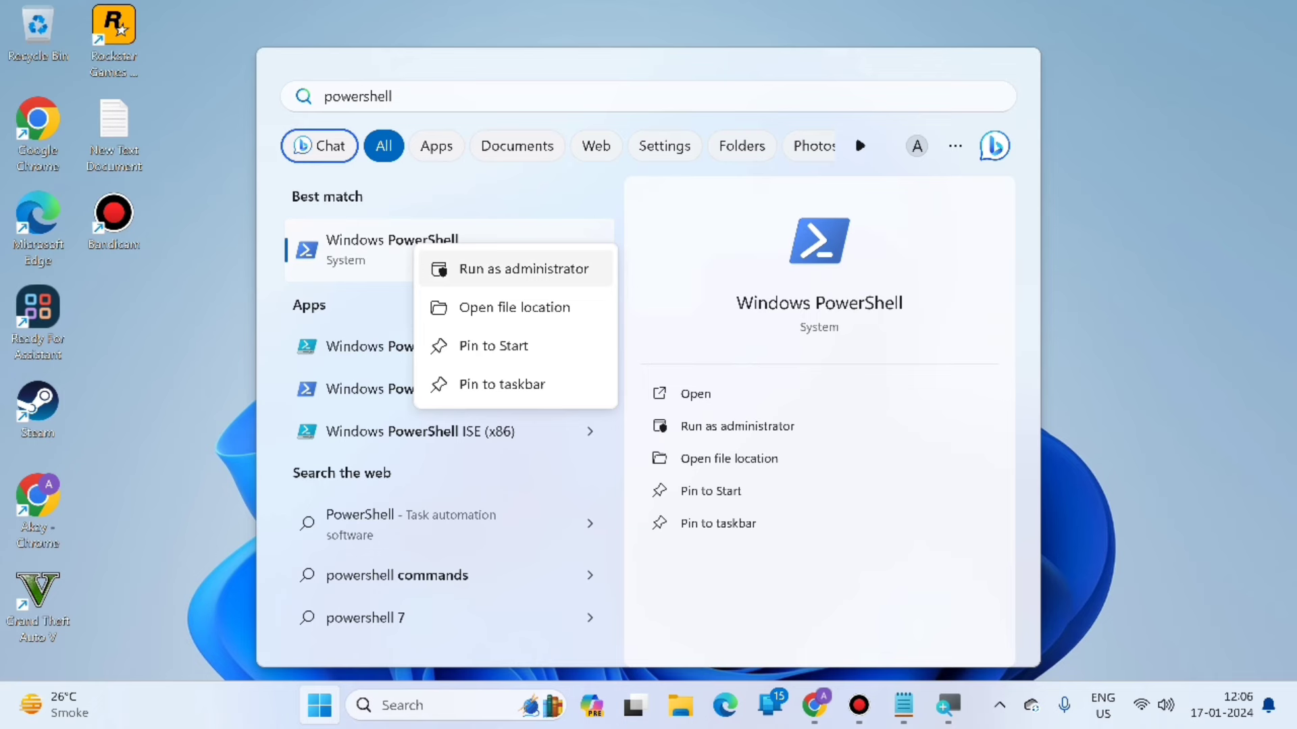
pyautogui.press('Return')
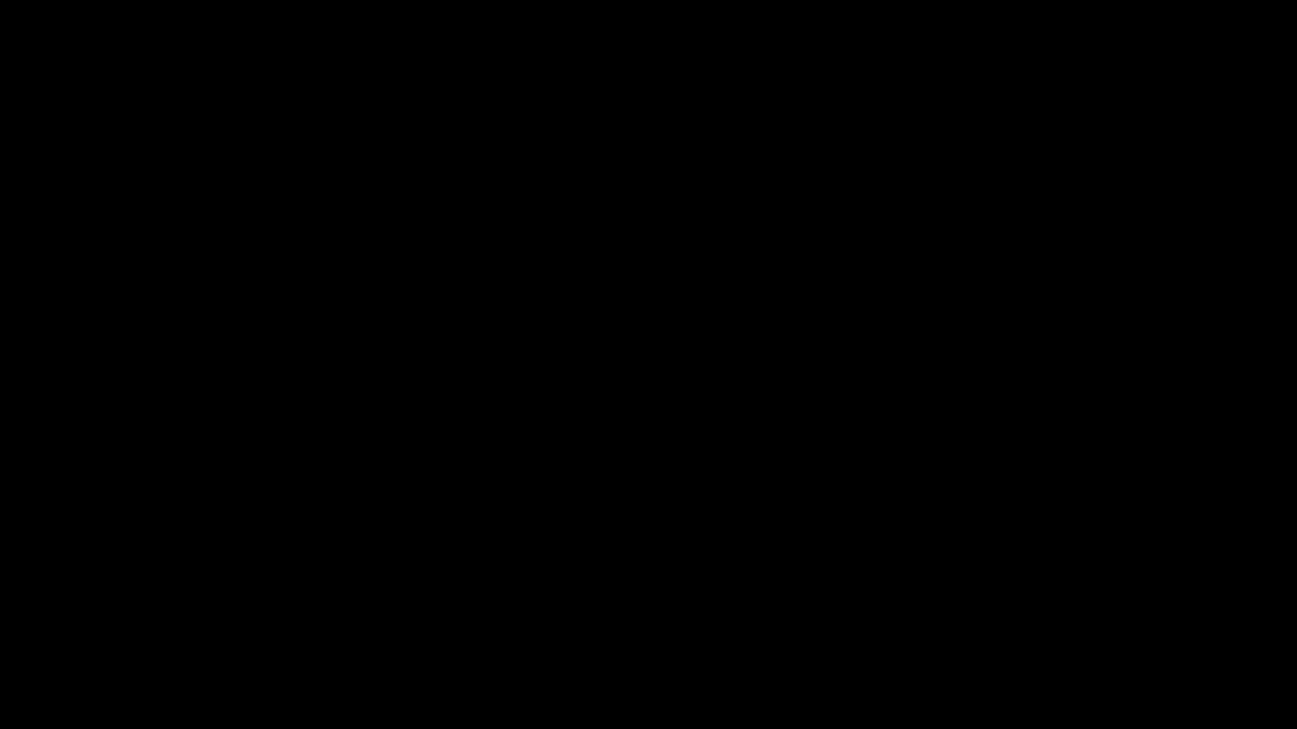
pyautogui.hotkey('alt', 'y')
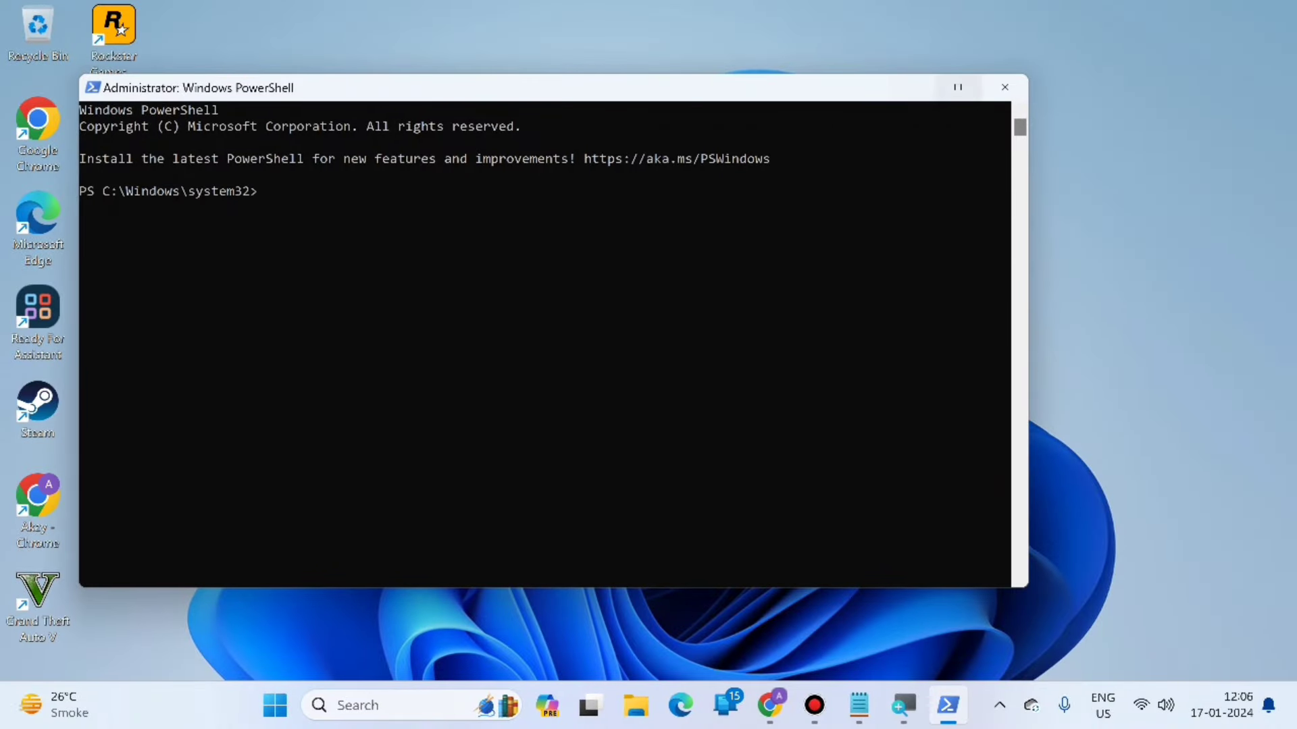
# Maximize PowerShell and execute Get-AppXPackage -AllUsers | Foreach {Add-AppxPackage -DisableDevelopmentMode -Register "$($_.InstallLocation)\AppXManifest.xml"}
pyautogui.press('super+Up')
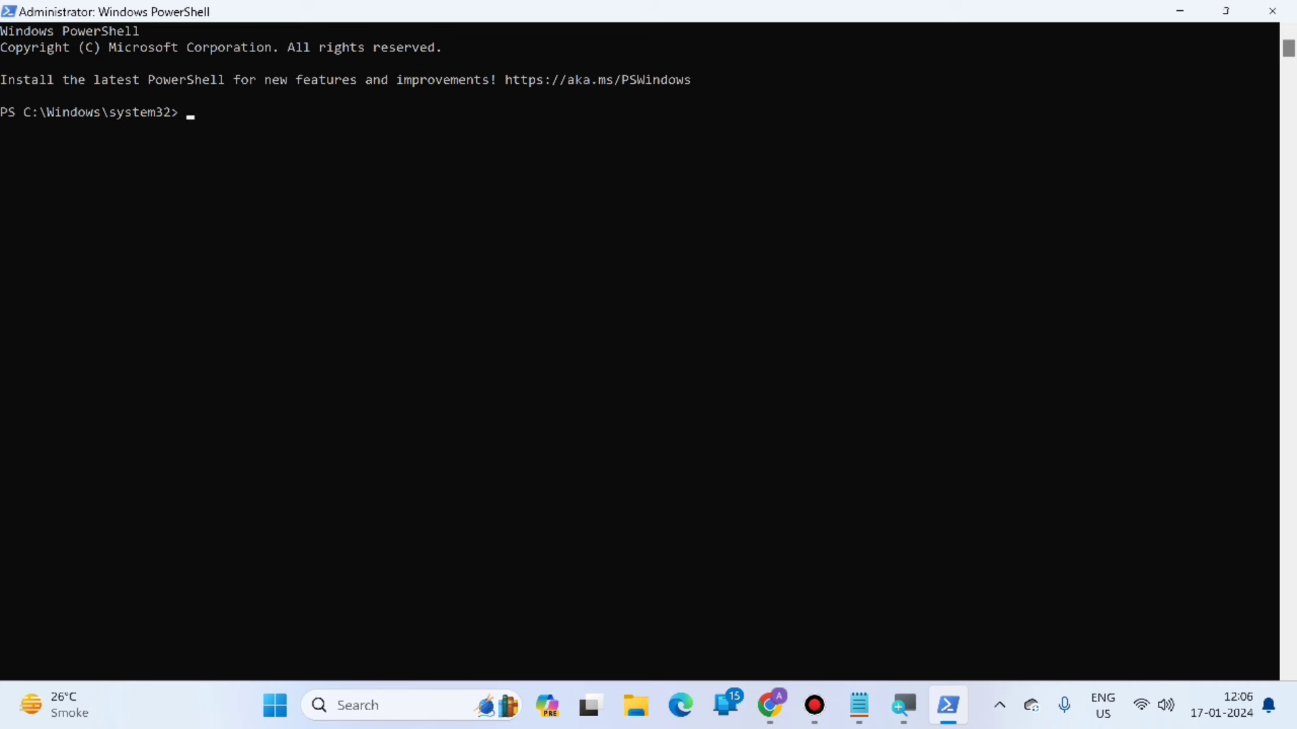
pyautogui.write('Get-AppXPackage -AllUsers | Foreach {Add-AppxPackage -DisableDevelopmentMode -Register "$($_.InstallLocation)\\AppXManifest.xml"}')
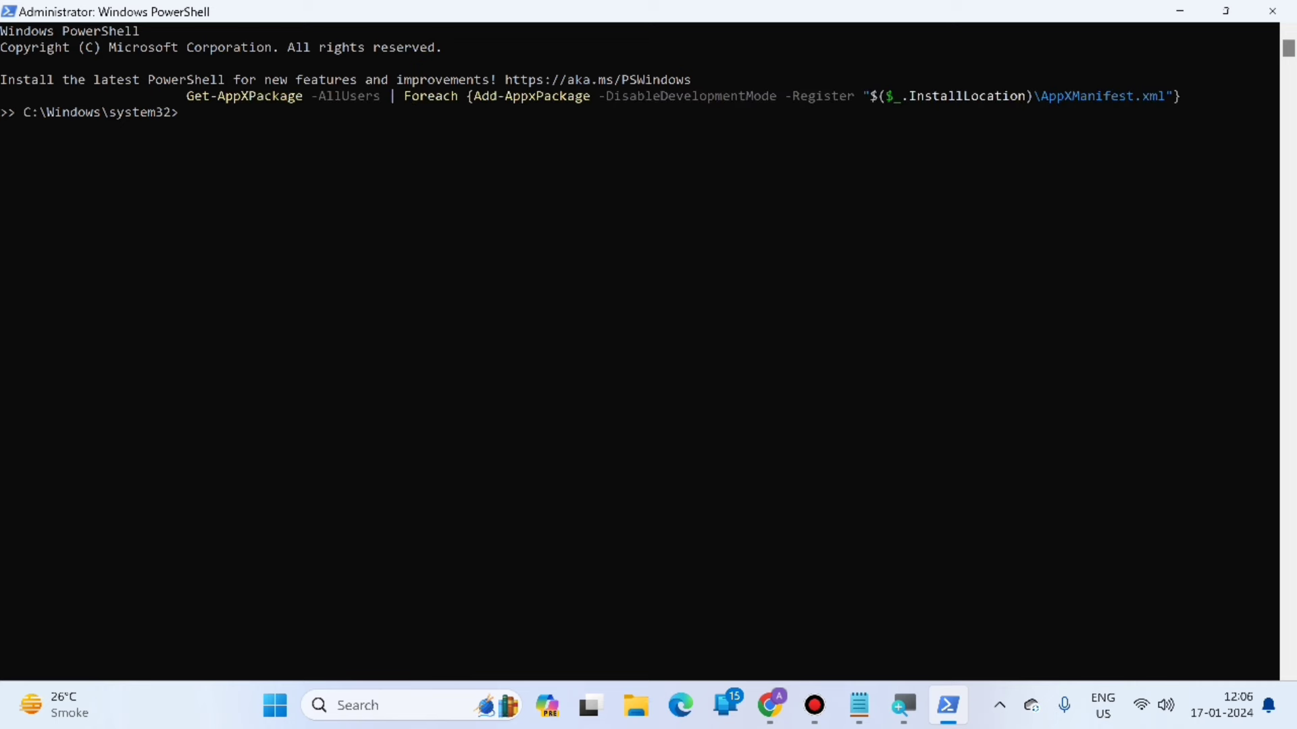
pyautogui.press('Return')
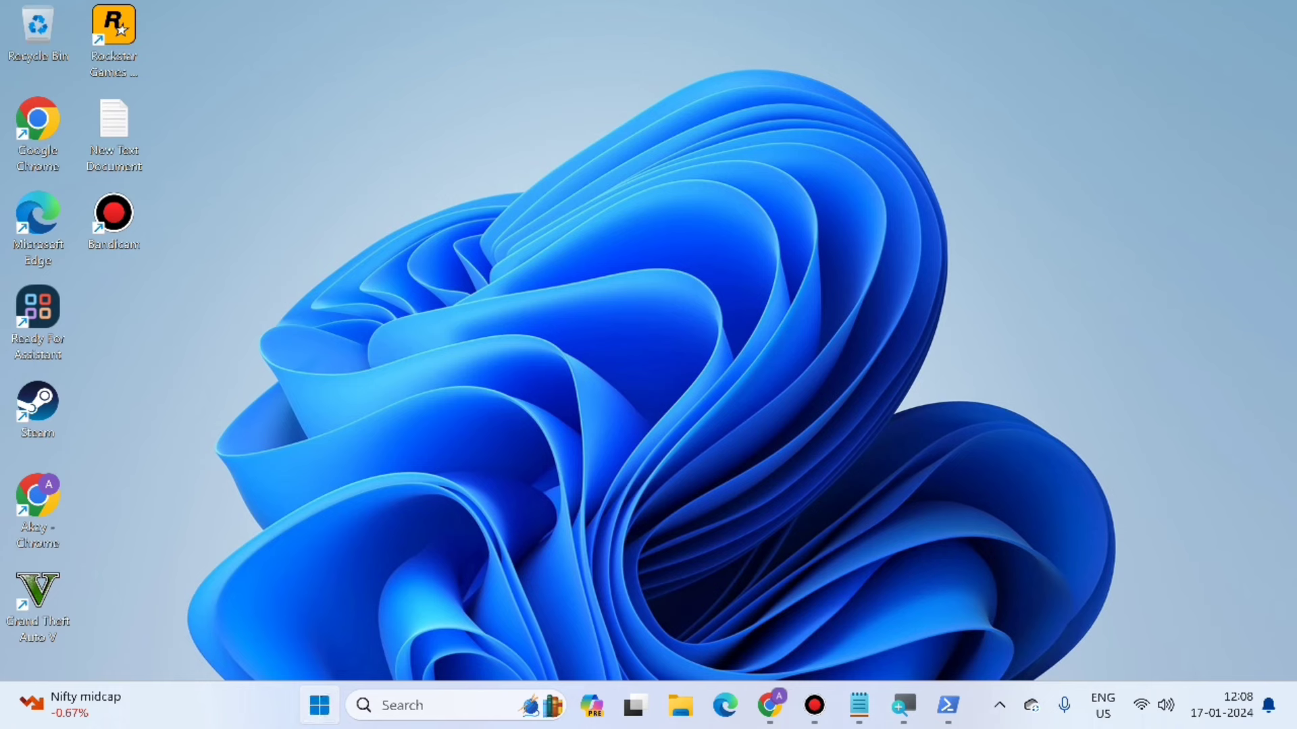
# Switch to Microsoft Store in a maximized window and look through the home page's featured banners, top free apps and games
pyautogui.press('super')
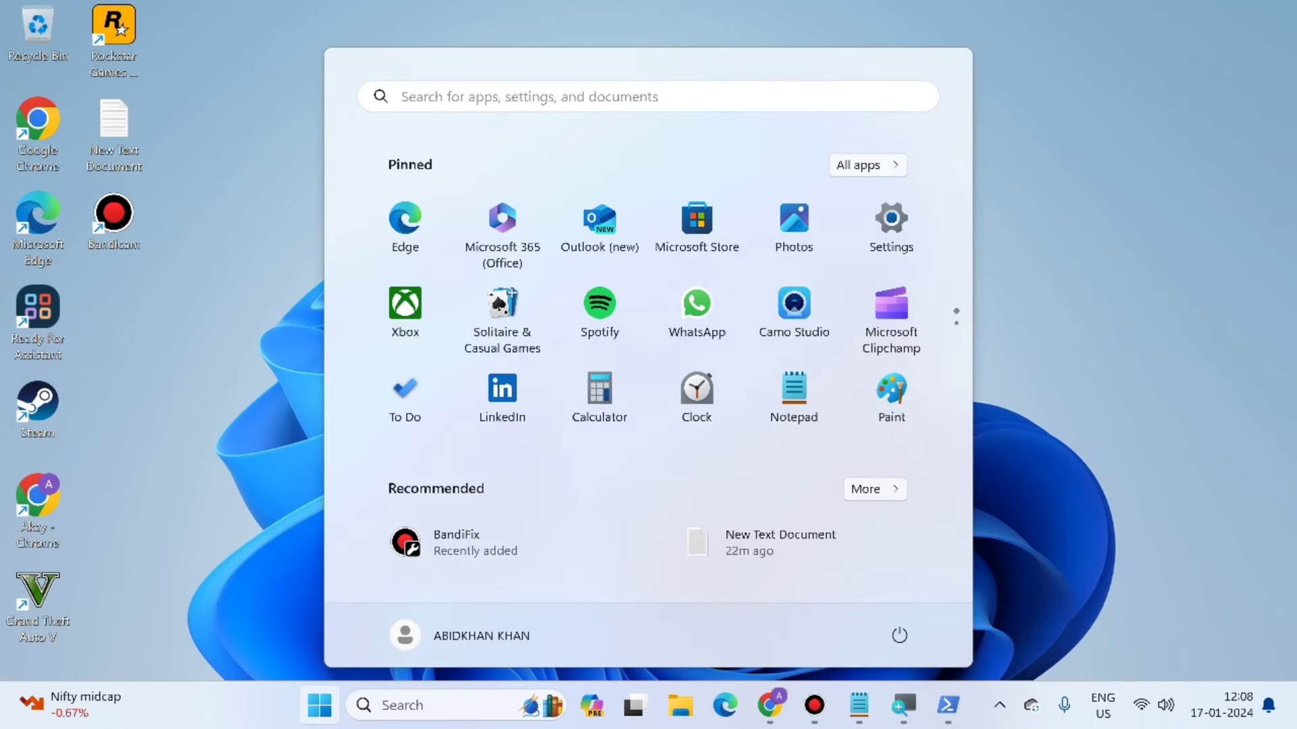
pyautogui.click(658, 250)
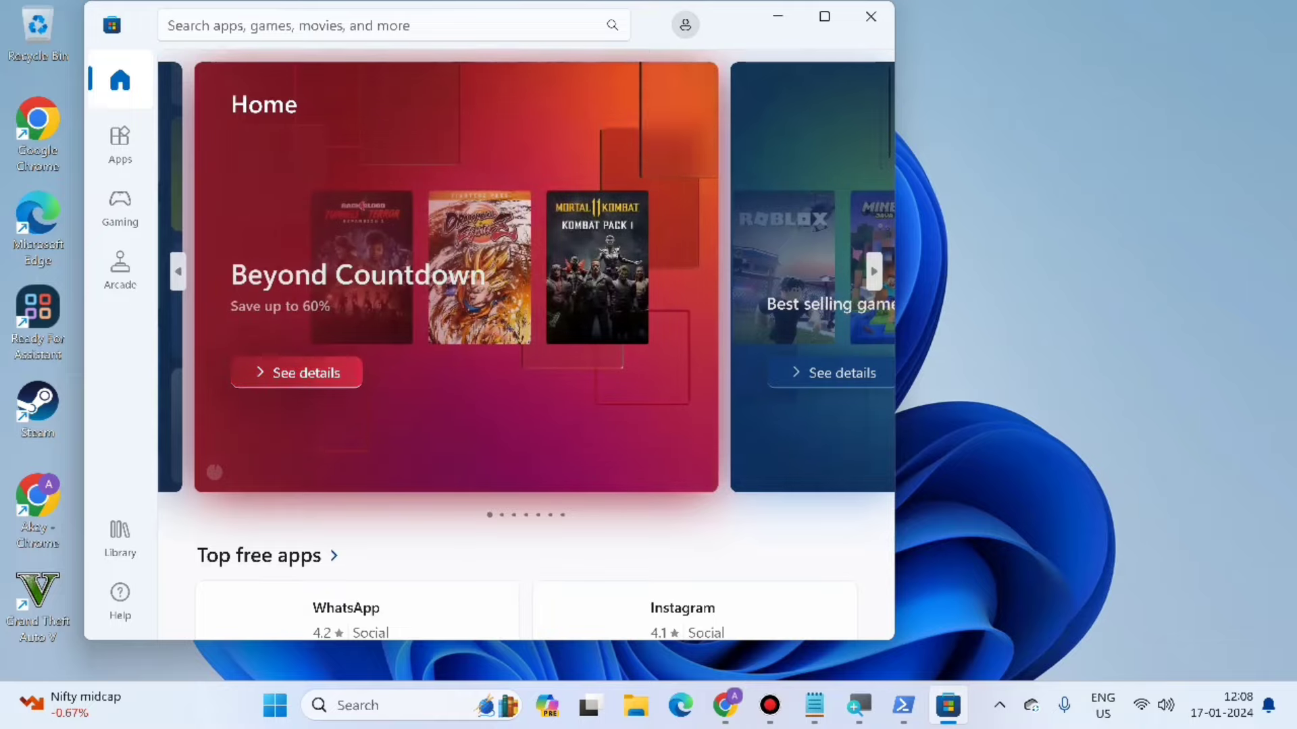
pyautogui.click(824, 16)
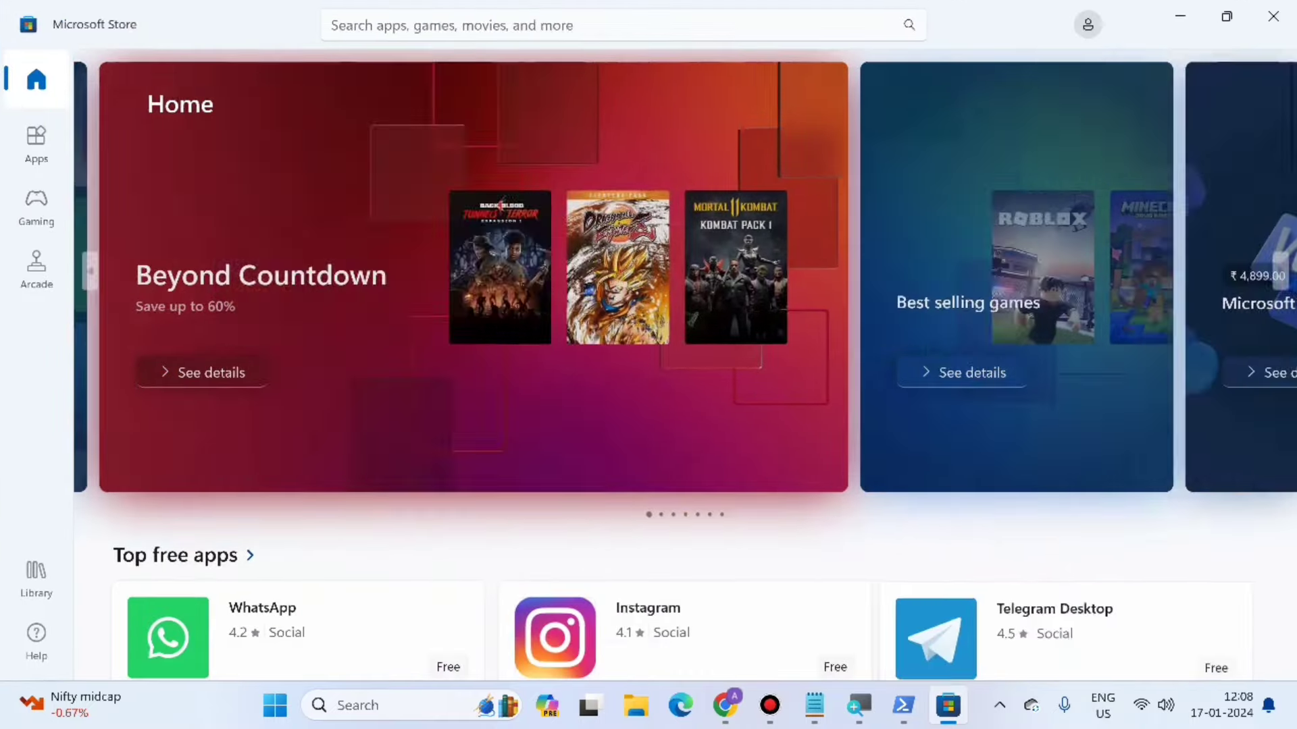
pyautogui.click(1276, 271)
pyautogui.click(1276, 271)
pyautogui.click(1276, 271)
pyautogui.scroll(-15, 686, 365)
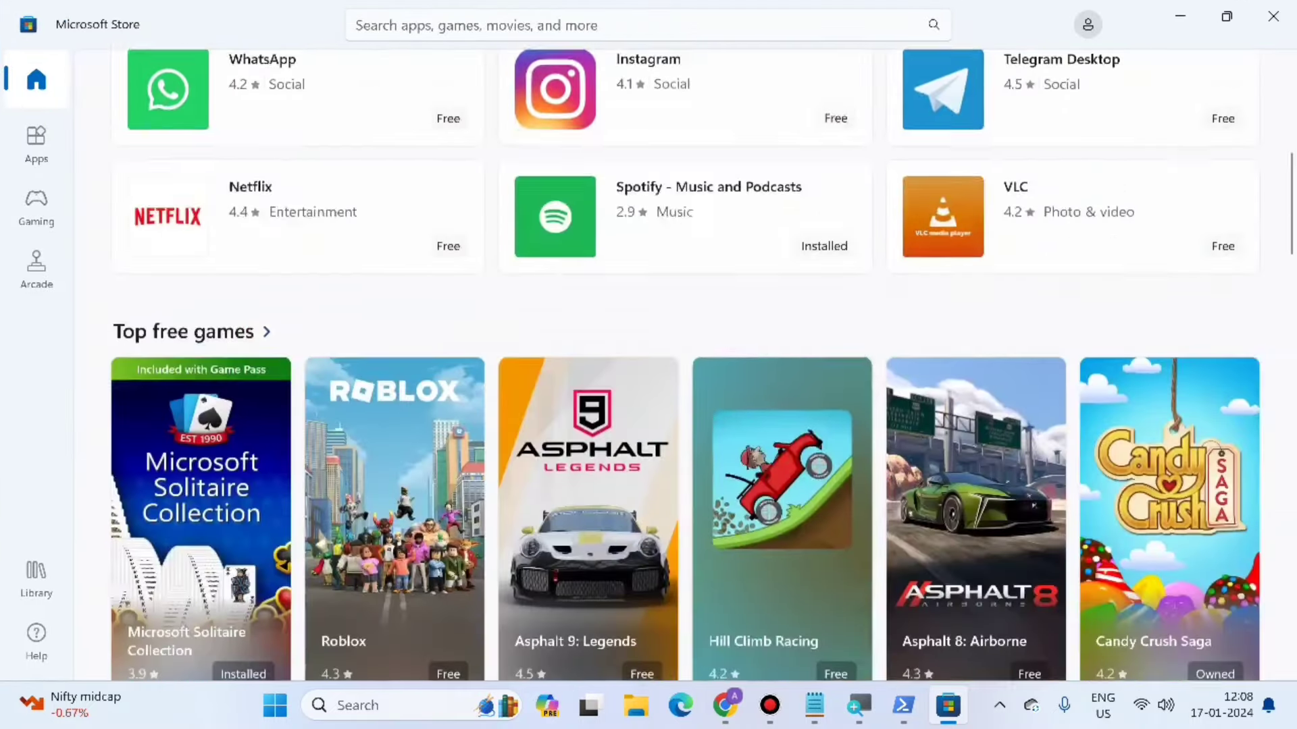